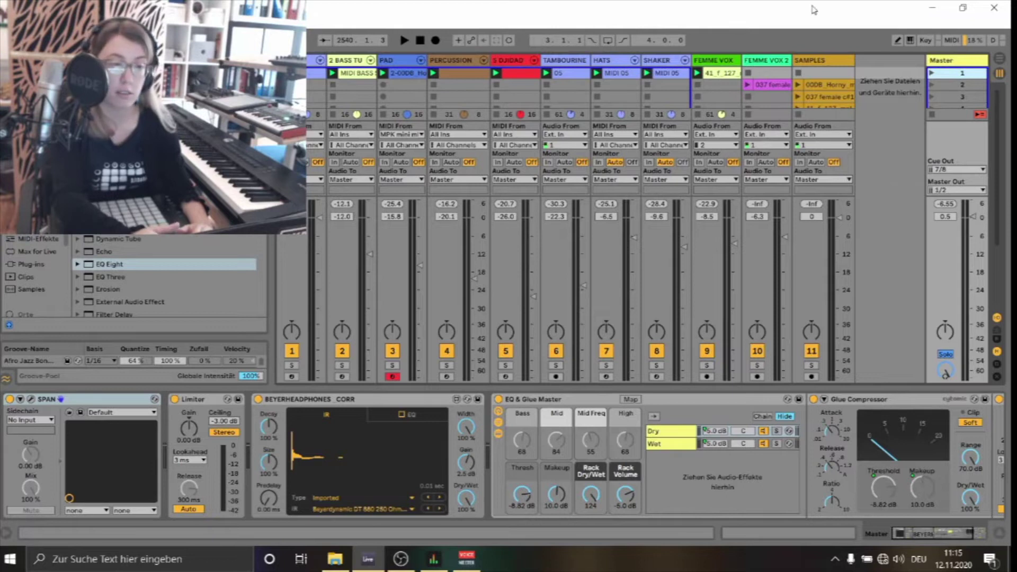
- Shrink the browser to reveal tracks 1–4 and show the SAMPLES track's empty effect chain
drag(271, 296, 133, 297)
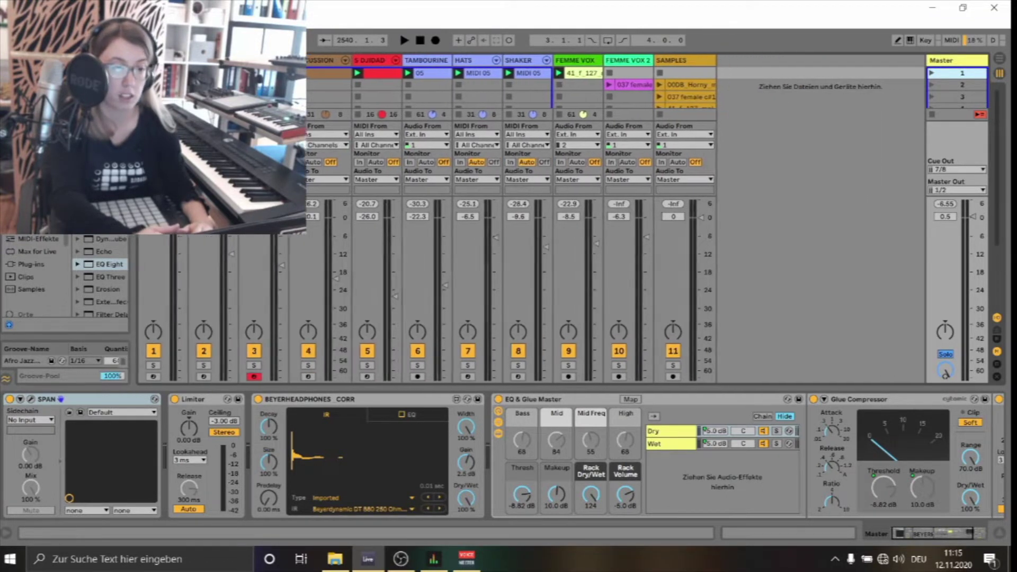
click(689, 238)
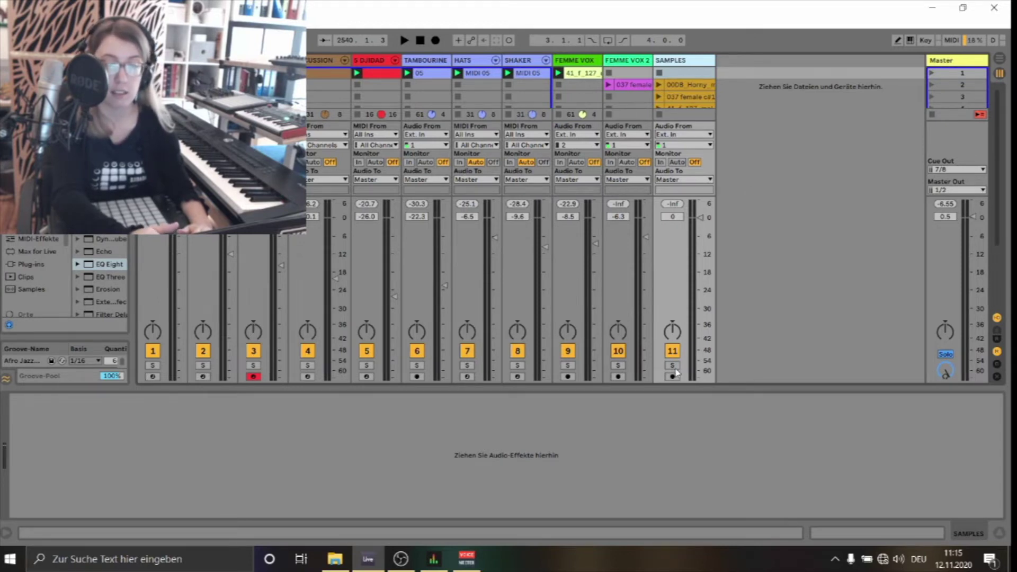
- Solo SAMPLES, enlarge the clip area, audition all five clips through Bass Matmos, then stop the track
click(672, 365)
drag(708, 199, 714, 259)
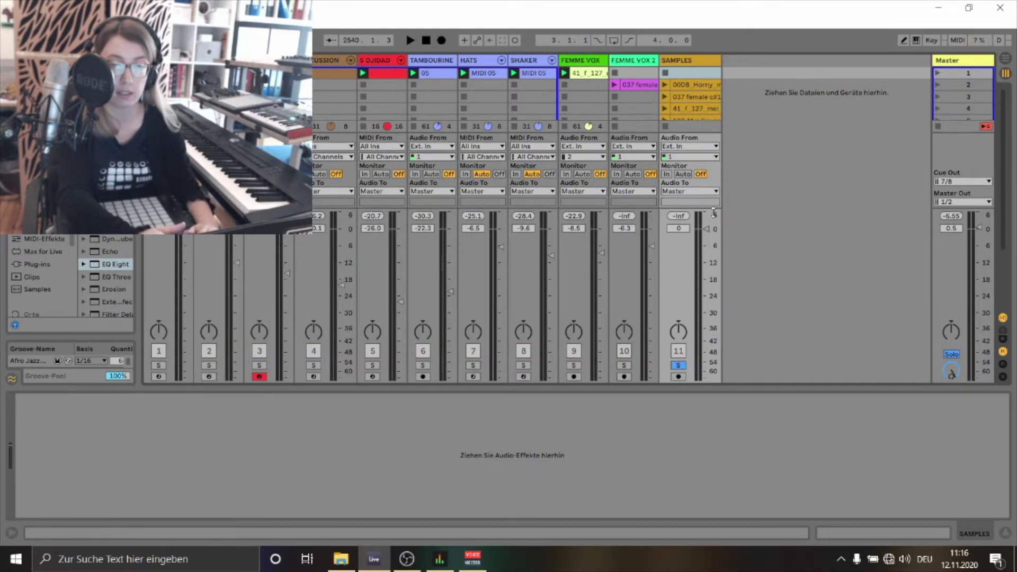
click(665, 85)
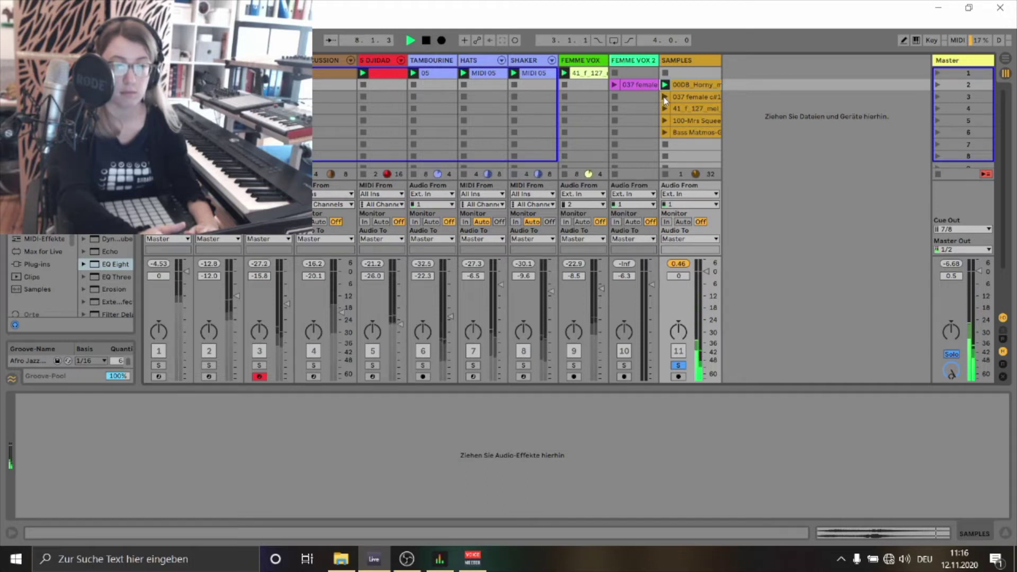
click(664, 98)
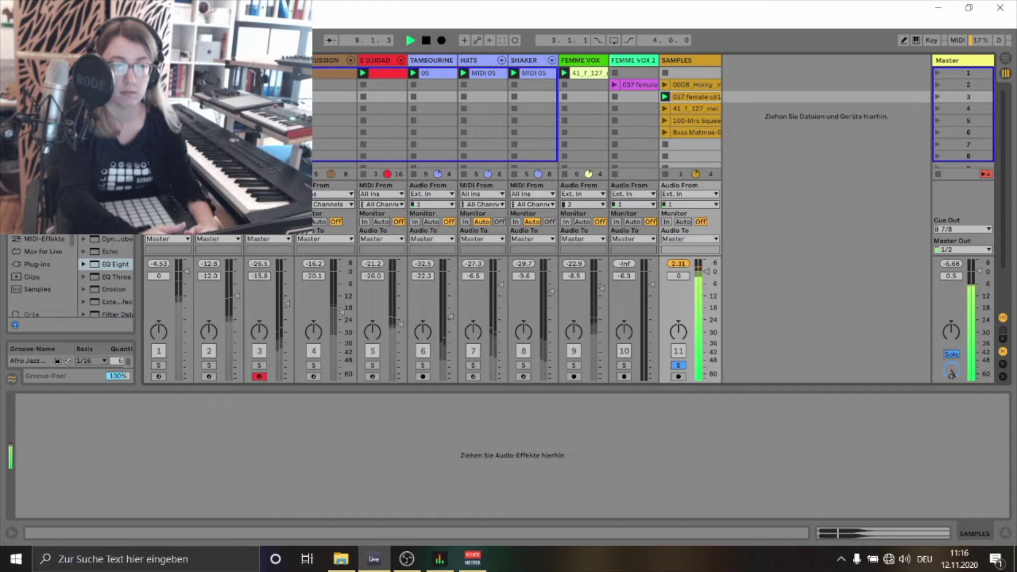
click(664, 109)
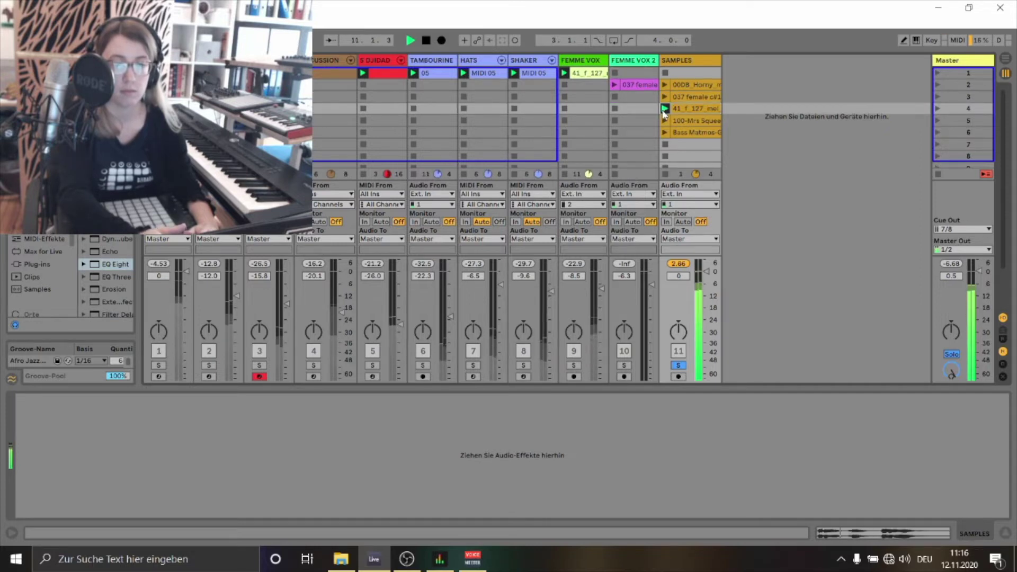
click(665, 121)
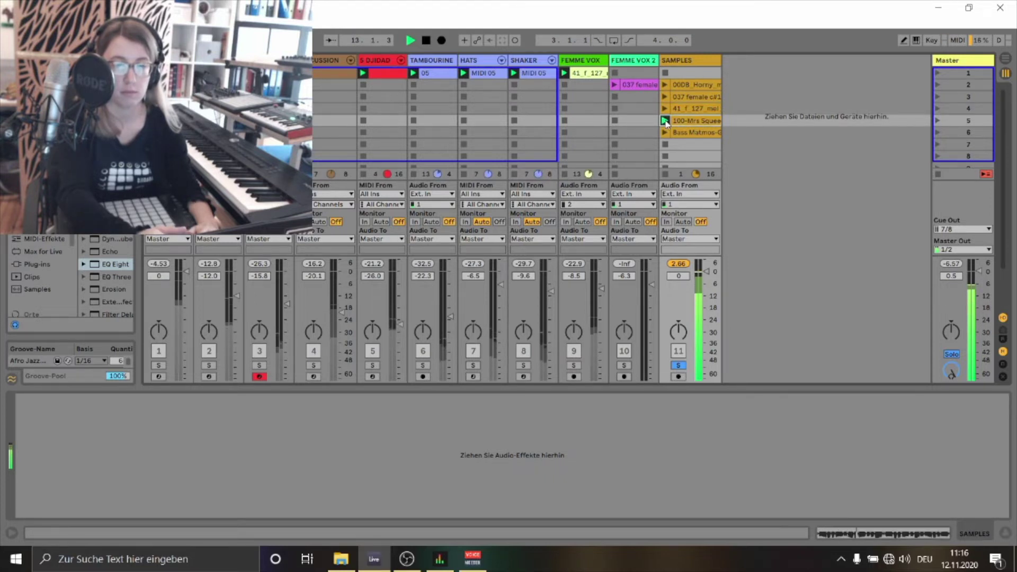
click(665, 133)
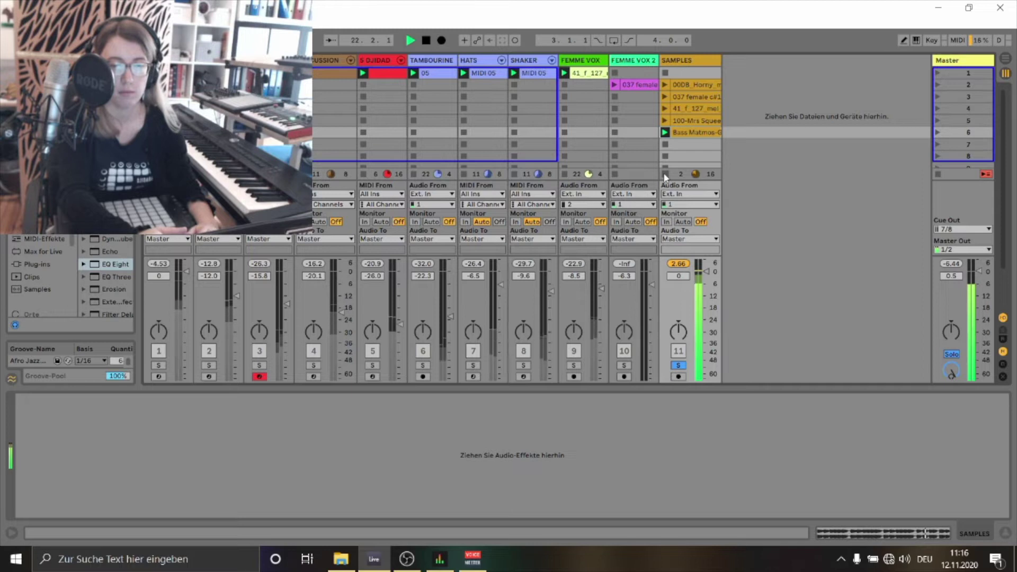
click(666, 175)
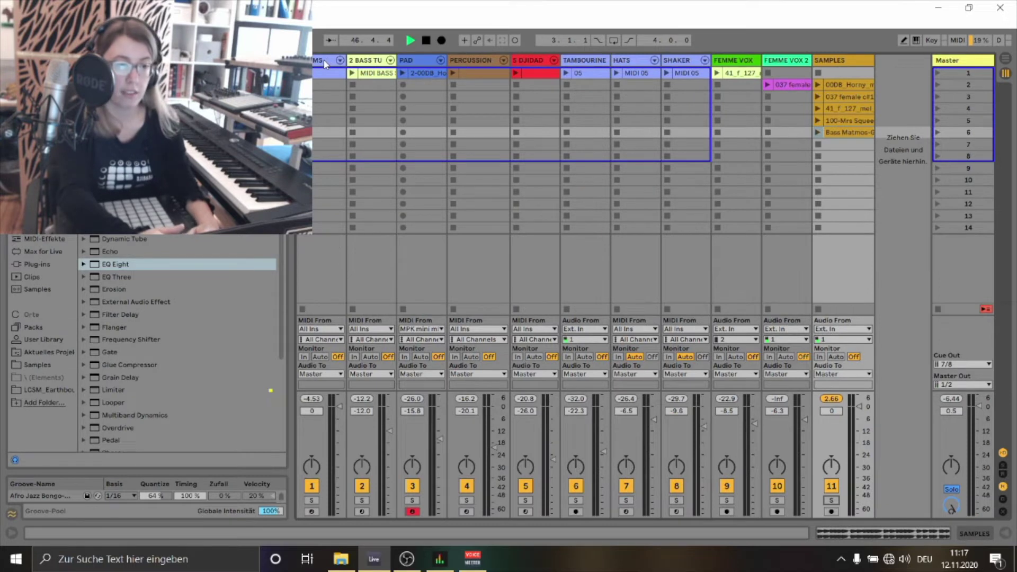
- Unfold the drum rack, widen TAMBOURINE, and convert clip 05's drums to a new MIDI track
click(339, 60)
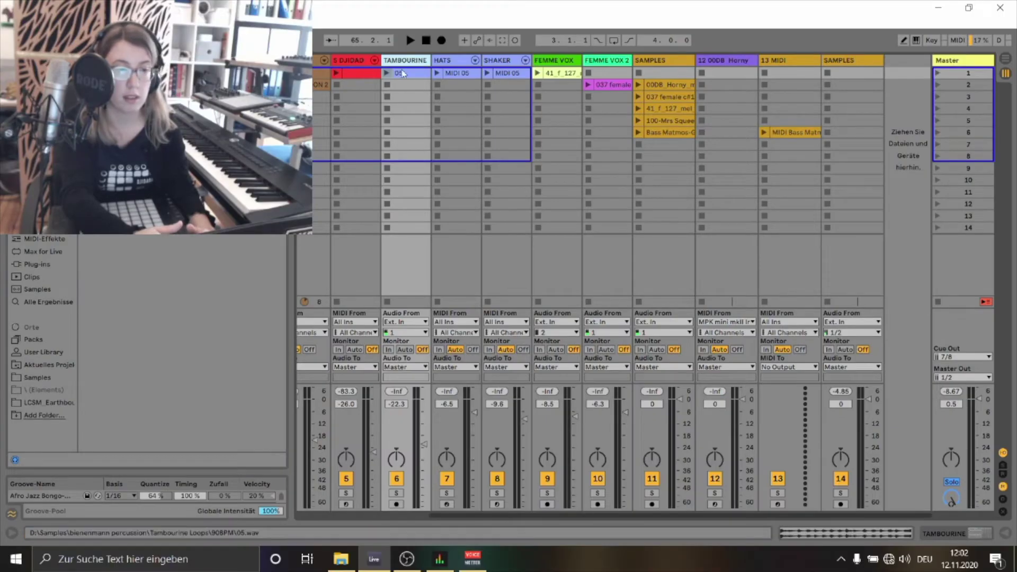
drag(432, 60, 493, 60)
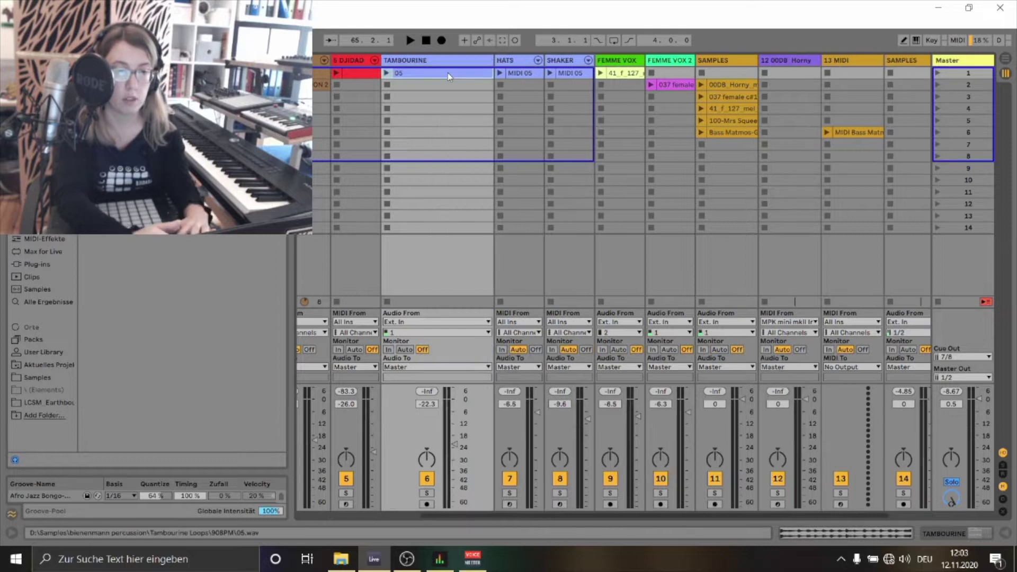
right_click(448, 76)
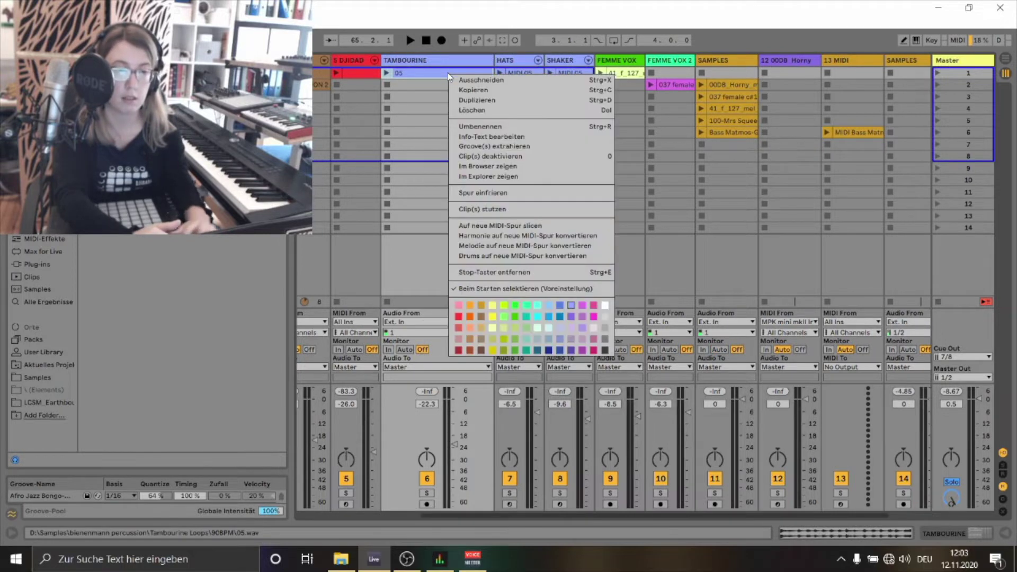
click(542, 256)
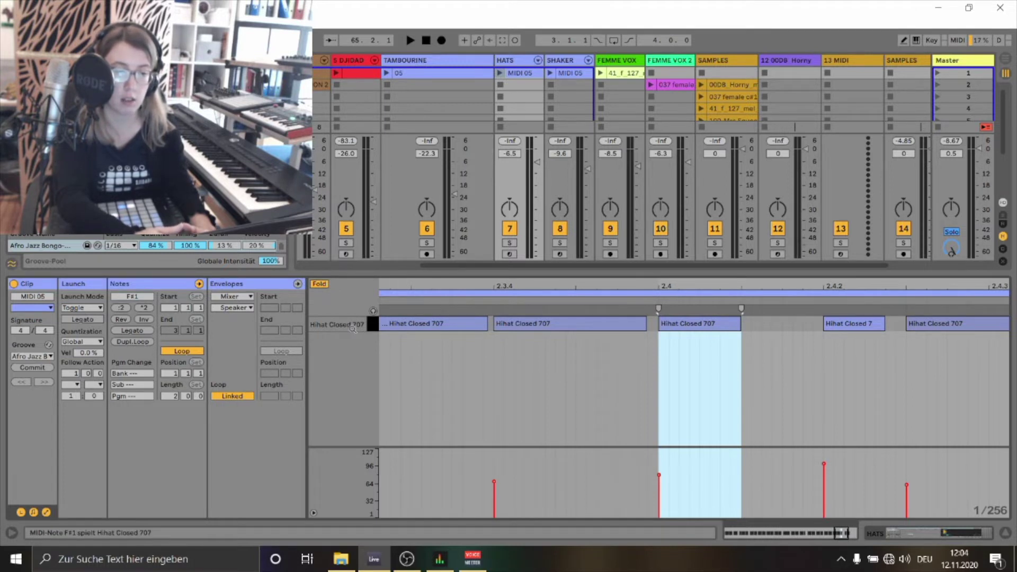
- In the hi-hat device view, adjust the sample end, fold EQ Eight and De-esser, and disable Vocoder
key(shift+Tab)
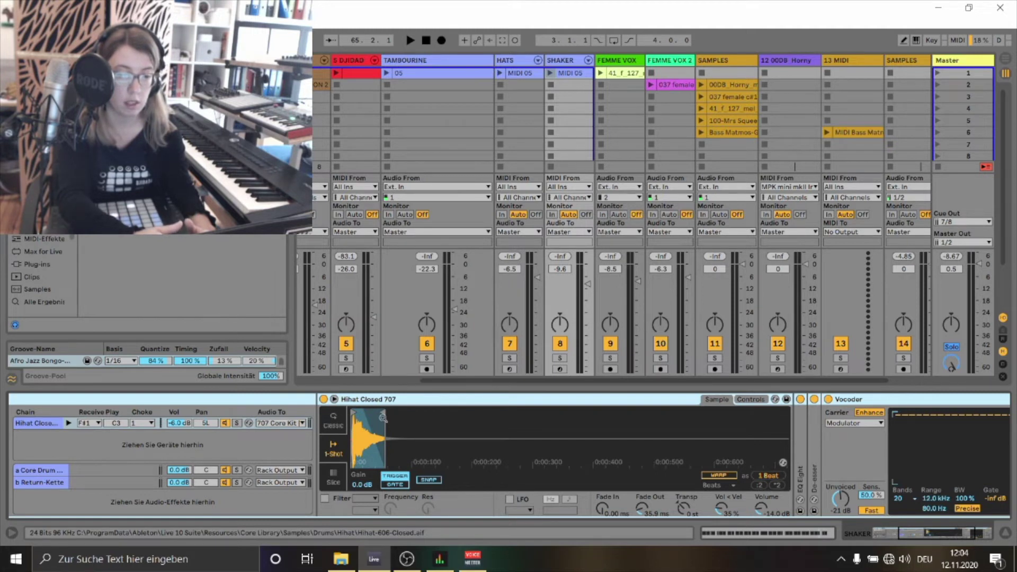
mouse_move(381, 415)
mouse_down()
mouse_move(397, 417)
mouse_move(382, 421)
mouse_up()
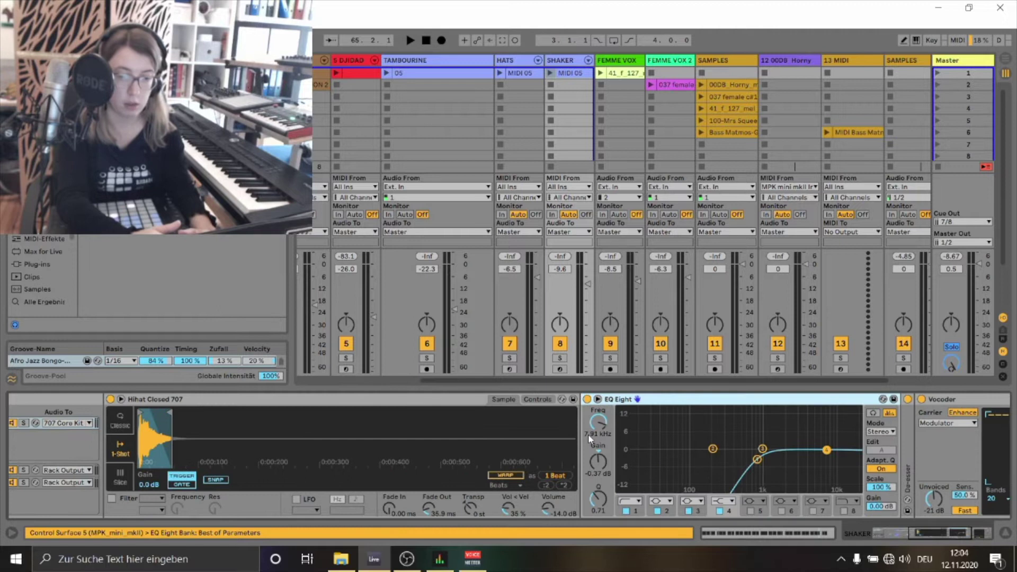
double_click(663, 401)
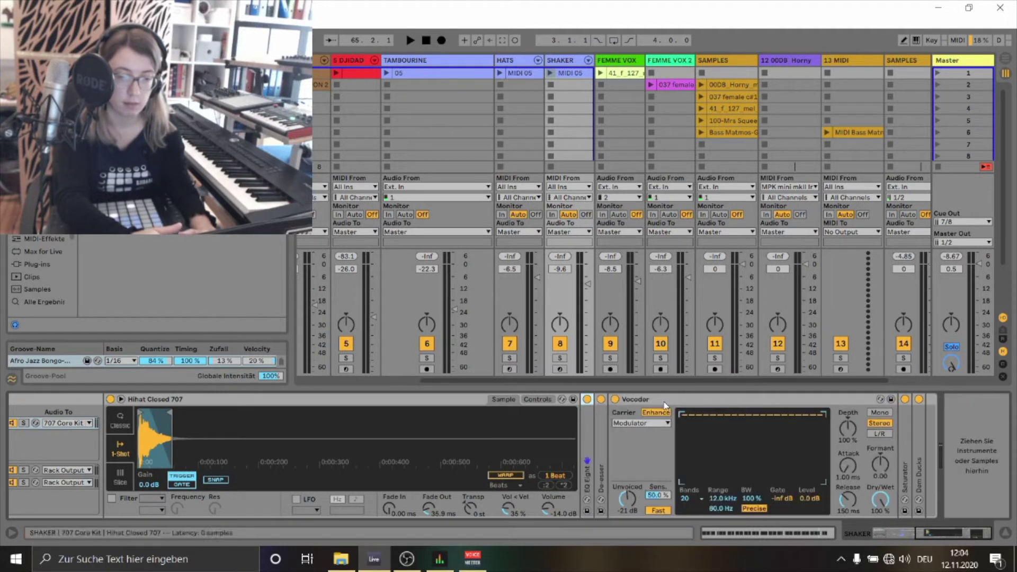
mouse_move(947, 531)
mouse_down()
mouse_move(955, 530)
mouse_move(948, 534)
mouse_up()
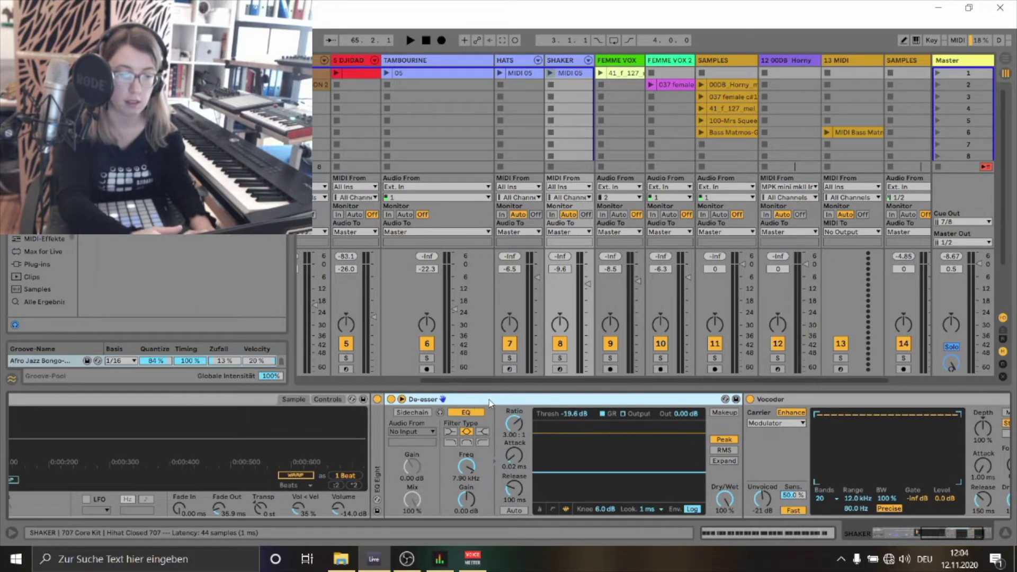
double_click(511, 400)
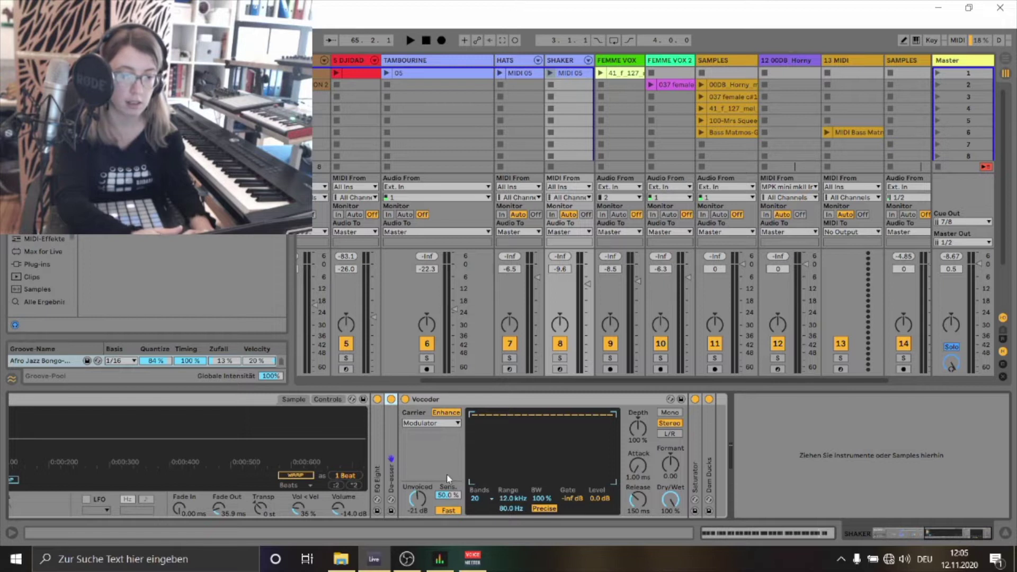
click(405, 399)
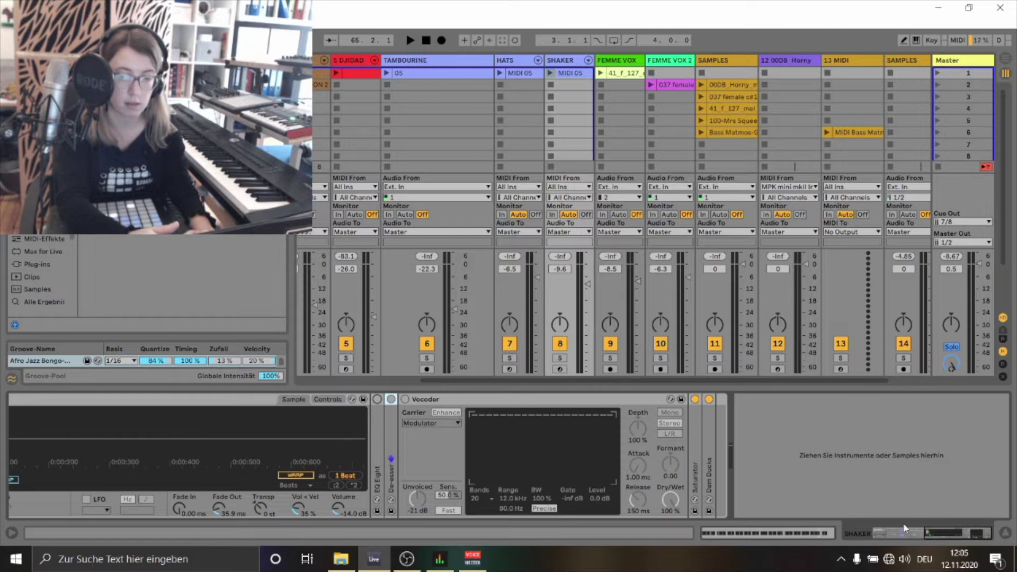
- Play HATS clip MIDI 05 and disable EQ Eight, De-esser, Vocoder, Saturator and the final effect
click(501, 73)
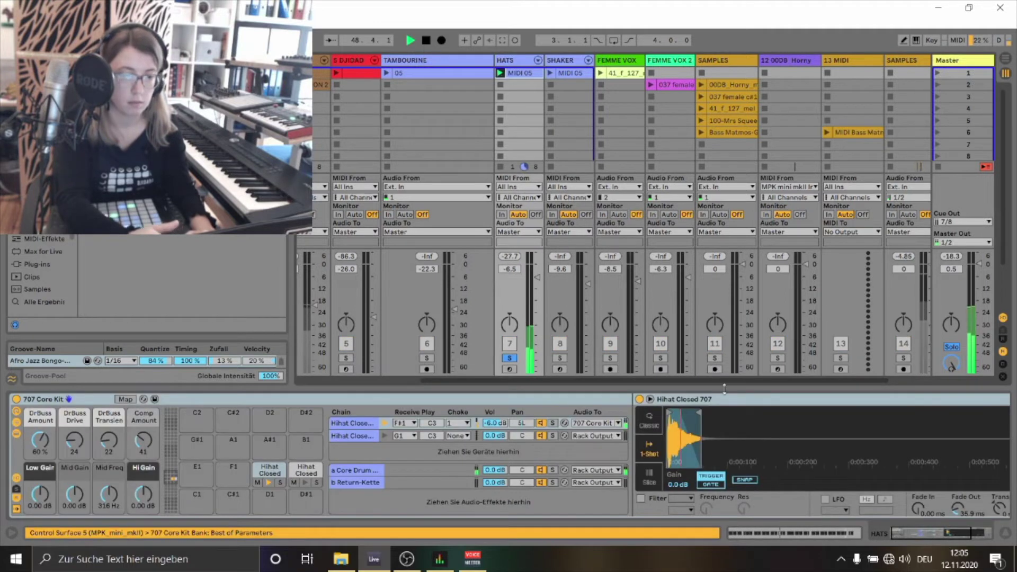
drag(945, 533, 989, 533)
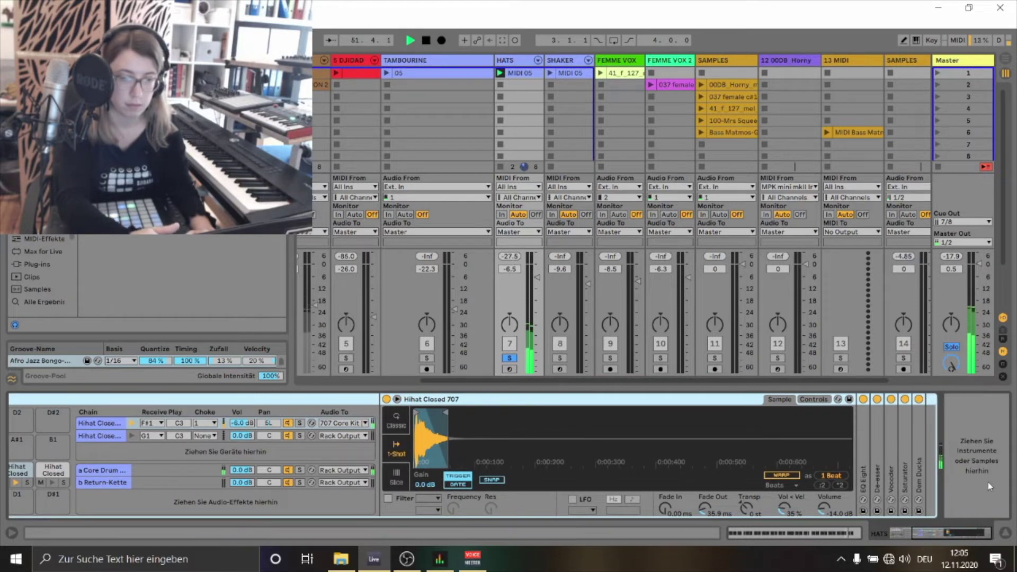
click(864, 399)
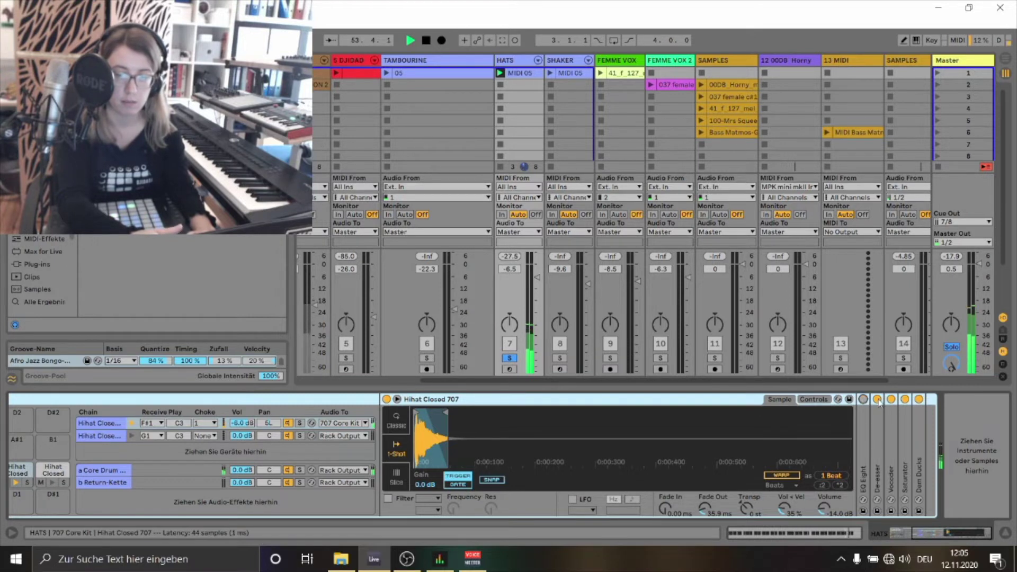
click(877, 399)
click(891, 400)
click(904, 399)
click(919, 399)
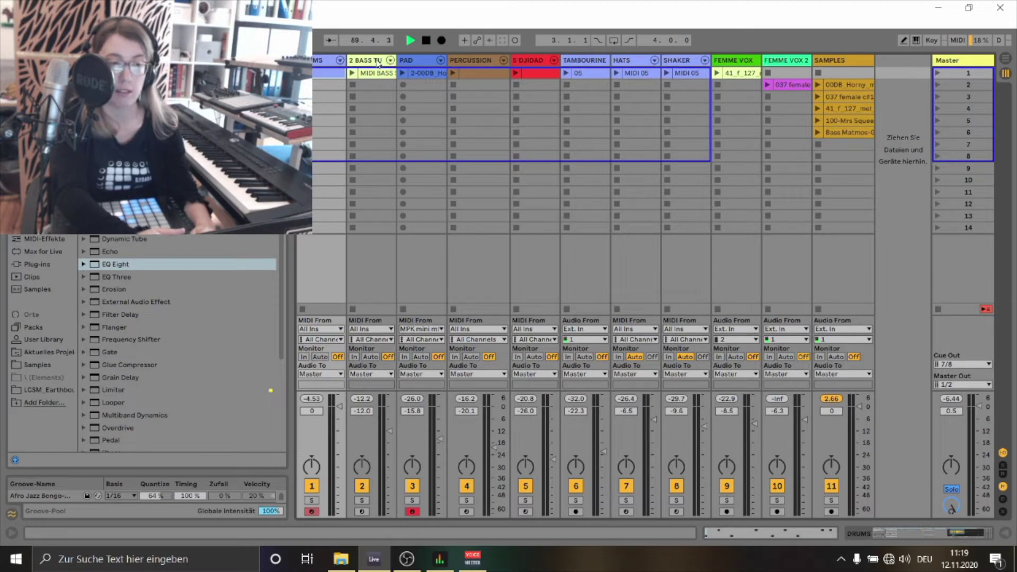
- Arm the 2 BASS TU track, play its clip, then stop playback
click(372, 61)
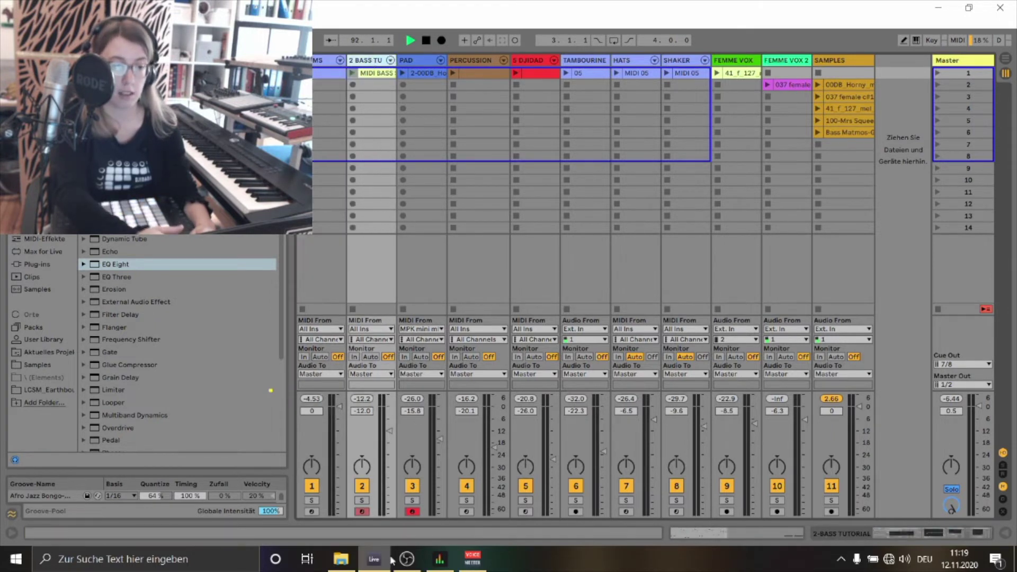
click(352, 73)
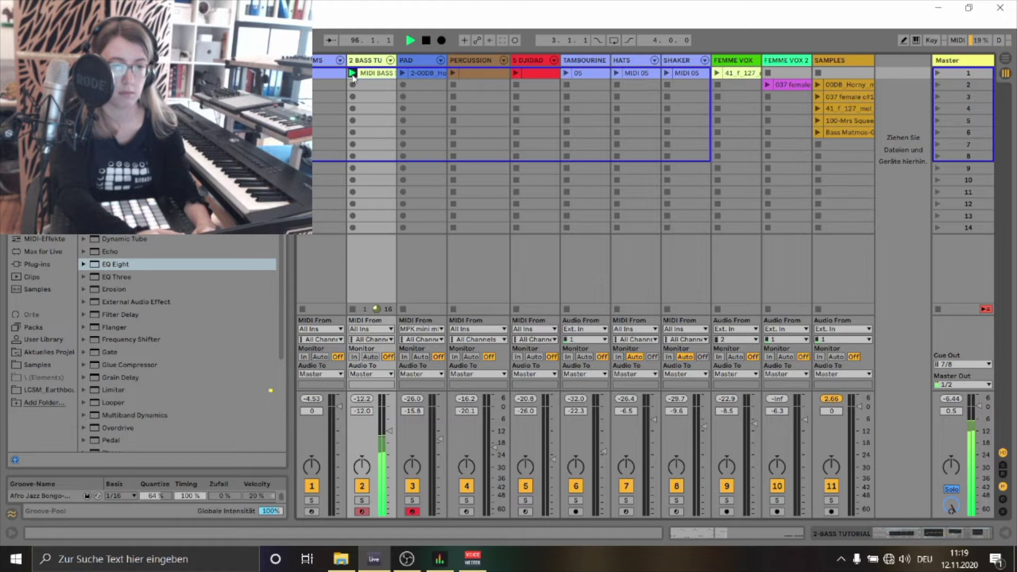
click(426, 41)
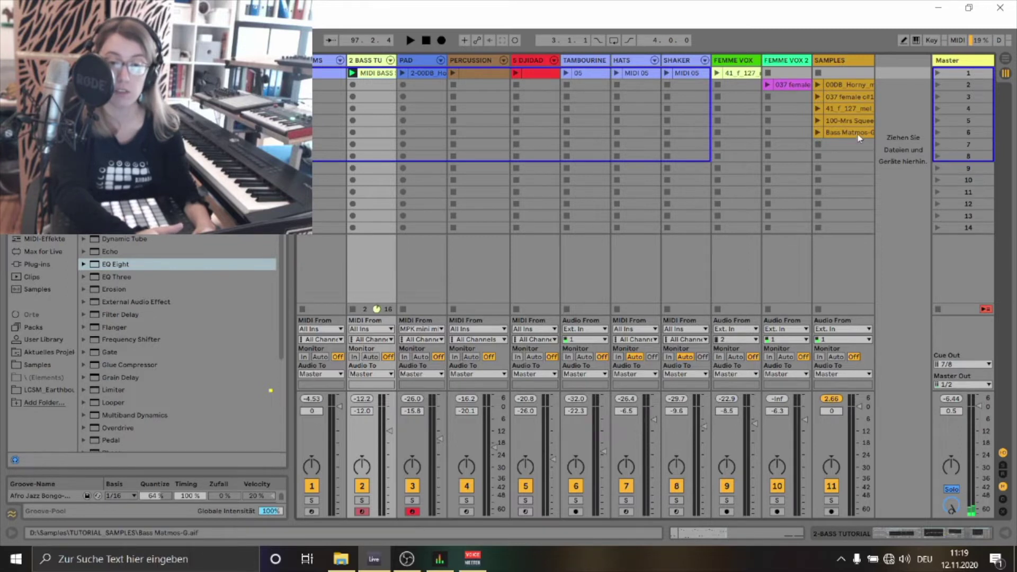
- Audition the Bass Matmos-G clip in SAMPLES, then bring up its clip options menu
right_click(841, 134)
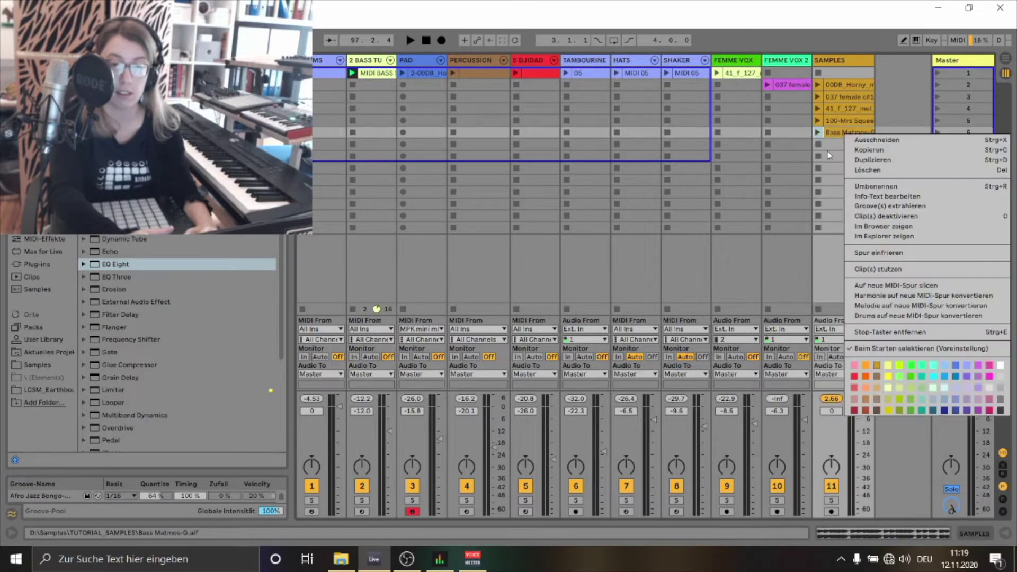
click(827, 149)
click(817, 133)
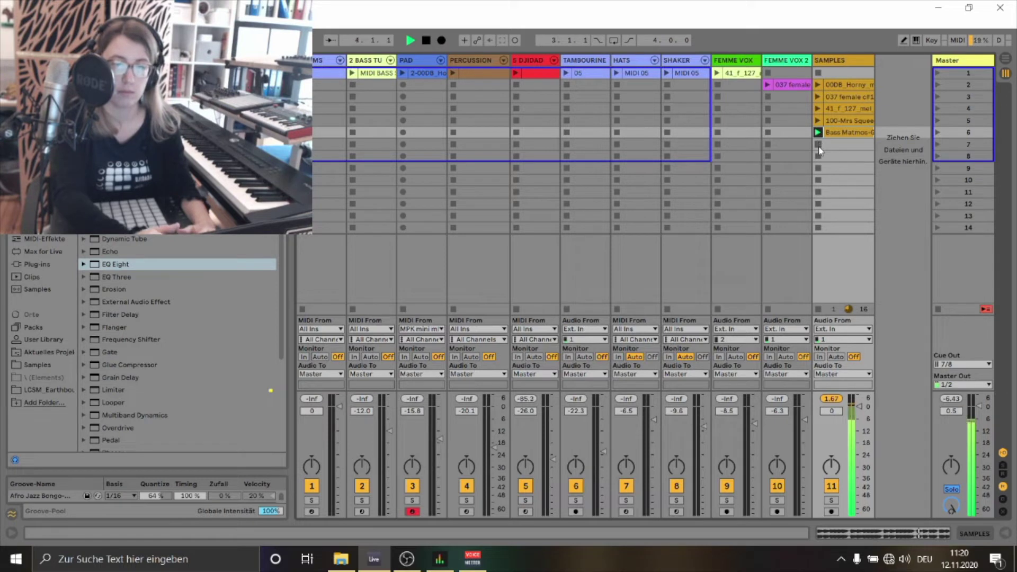
click(819, 146)
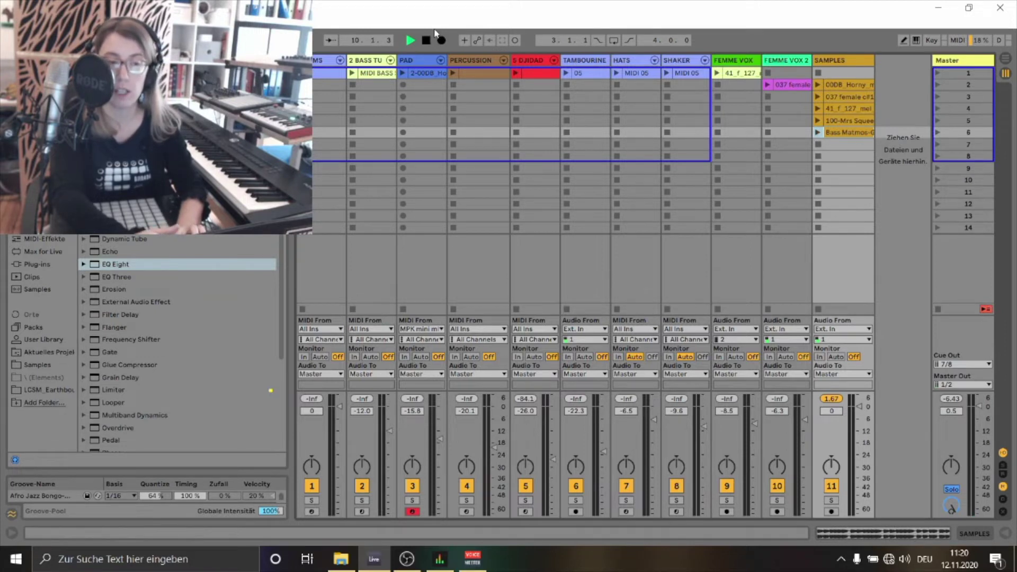
right_click(836, 133)
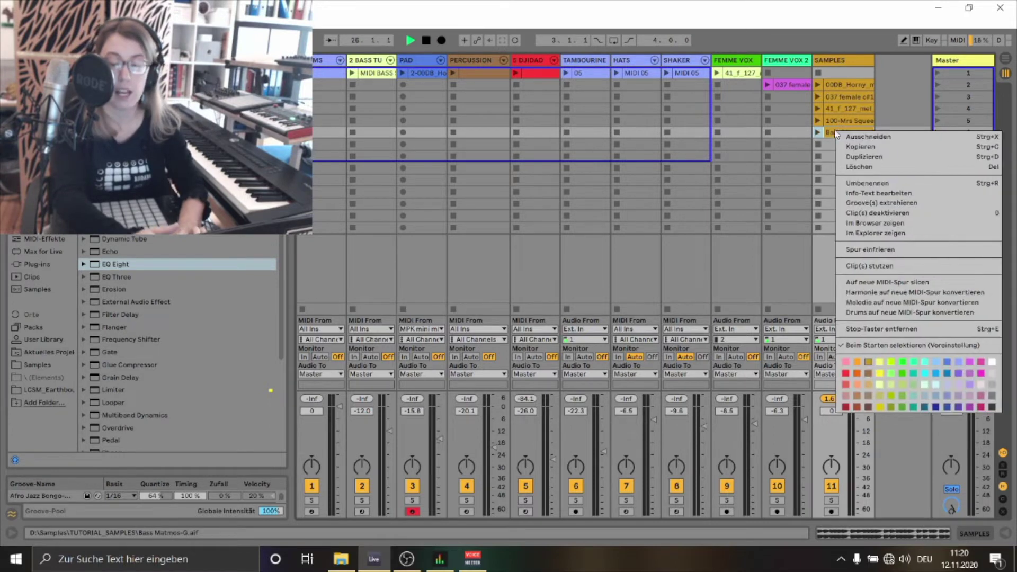
- Convert the Bass Matmos melody to a new MIDI track 12 and audition the resulting MIDI clip
click(904, 303)
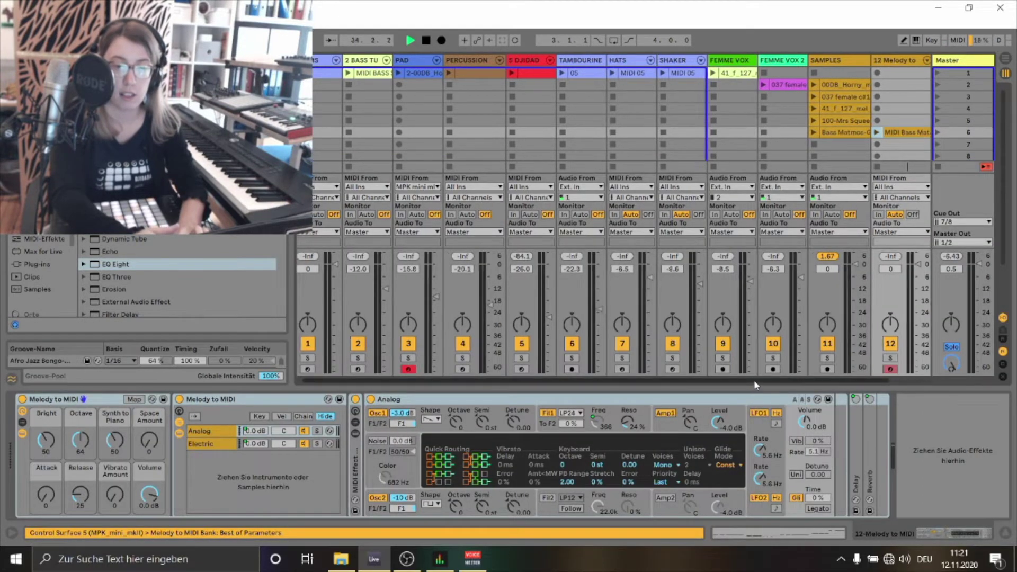
scroll(755, 380, right, 2)
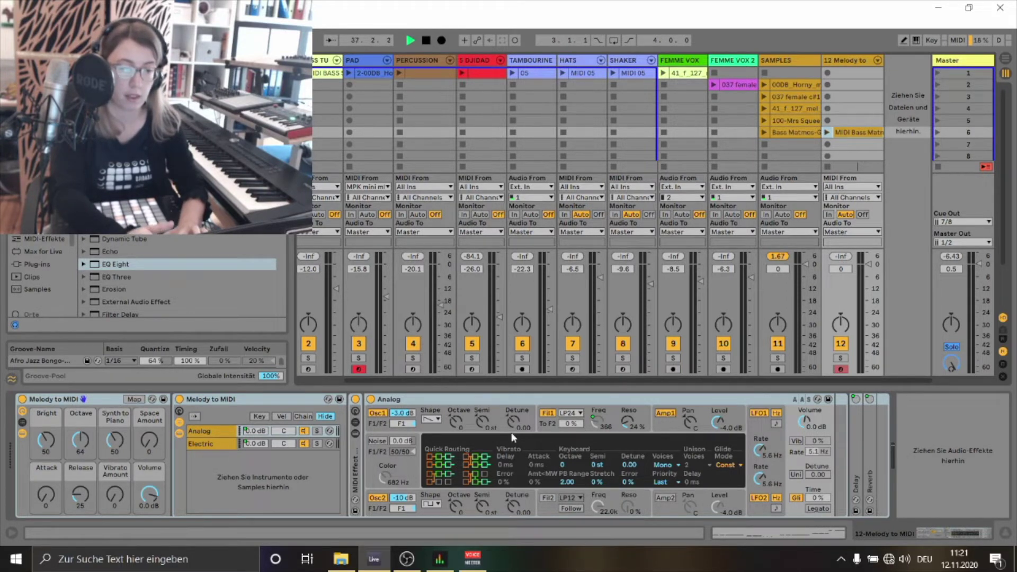
click(826, 132)
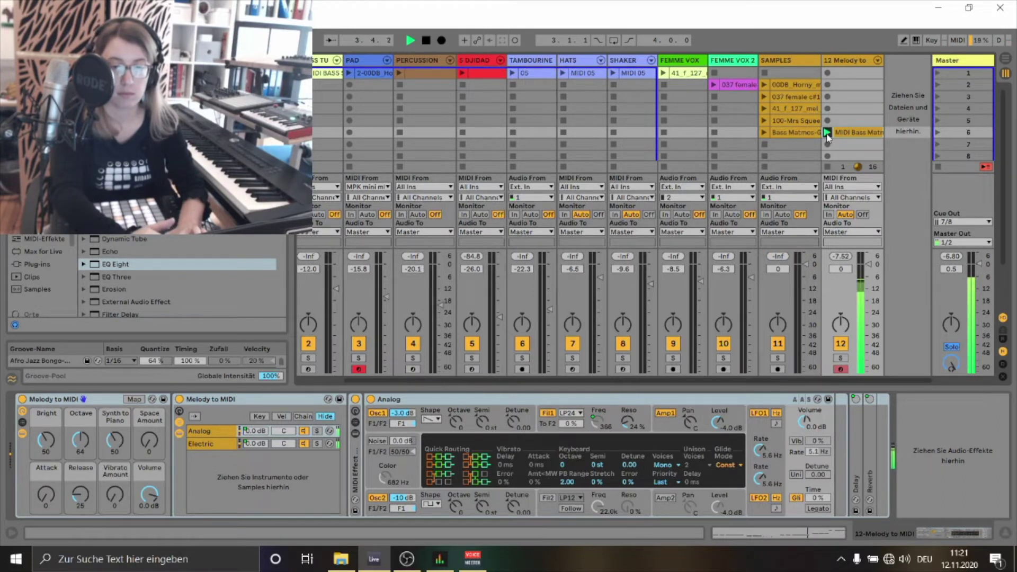
click(828, 168)
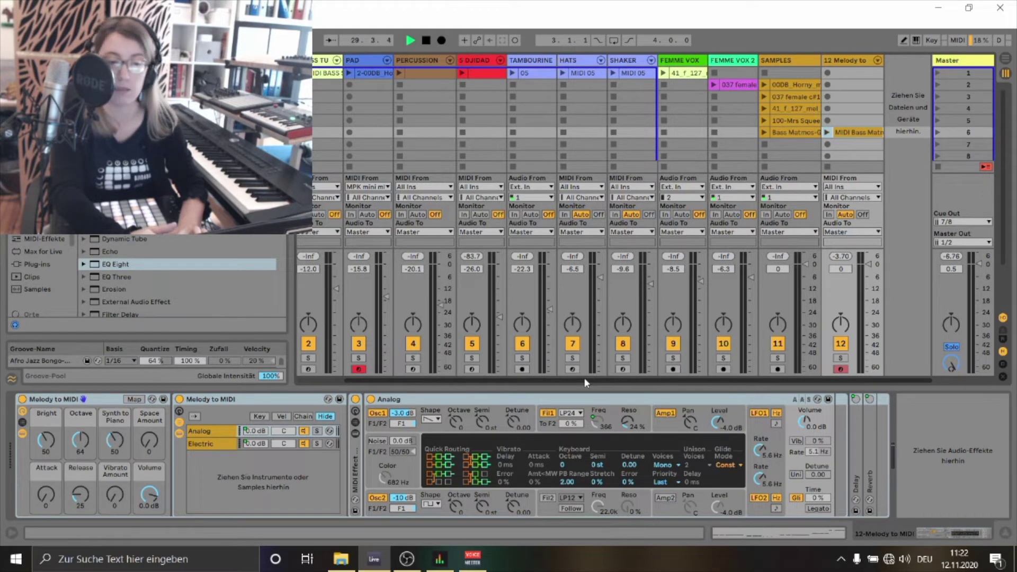
scroll(585, 380, left, 1)
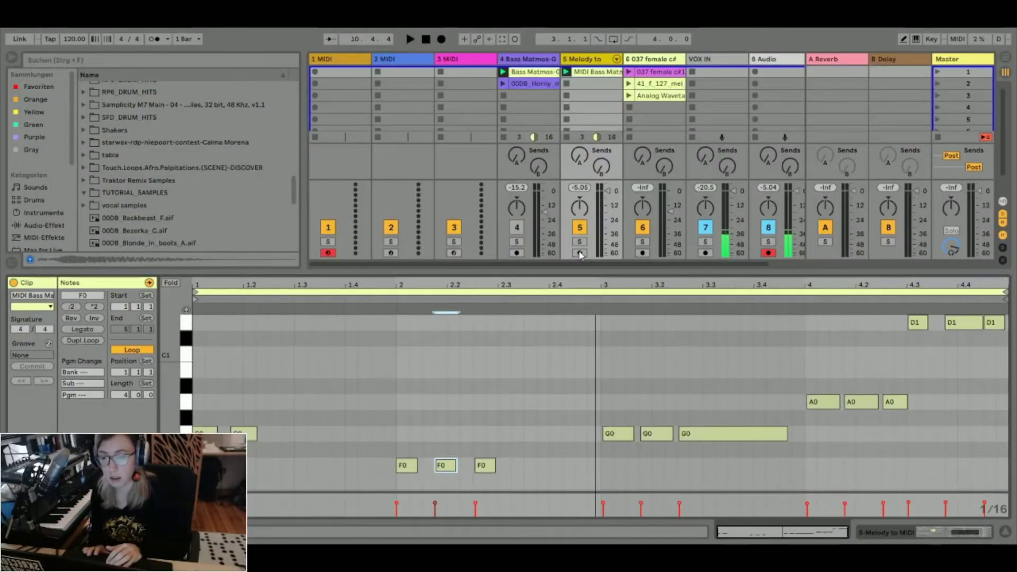
- Play the bass melody, delete the two short G0 notes, shorten the long one and copy it twice
click(580, 256)
click(441, 39)
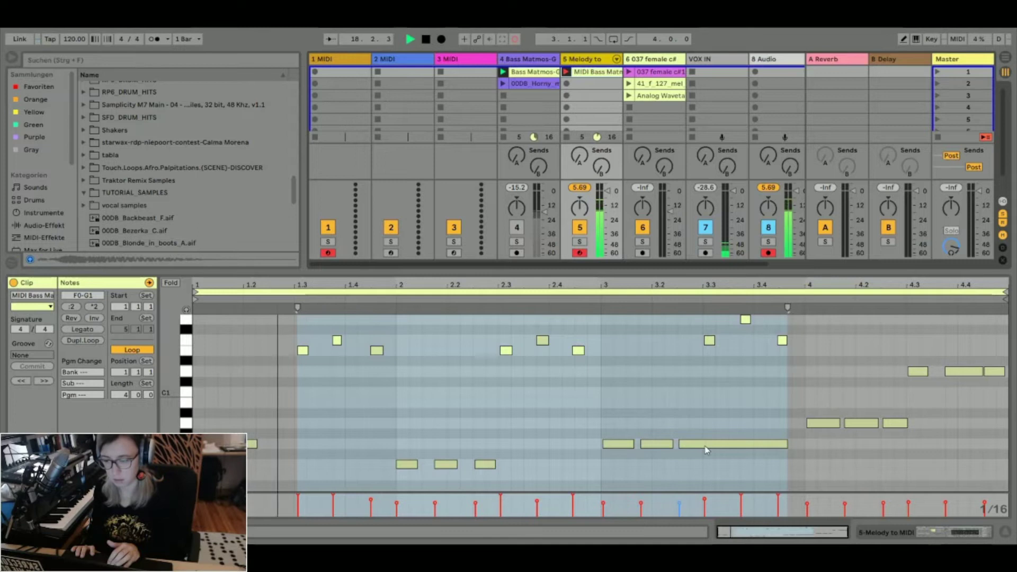
double_click(611, 442)
double_click(657, 444)
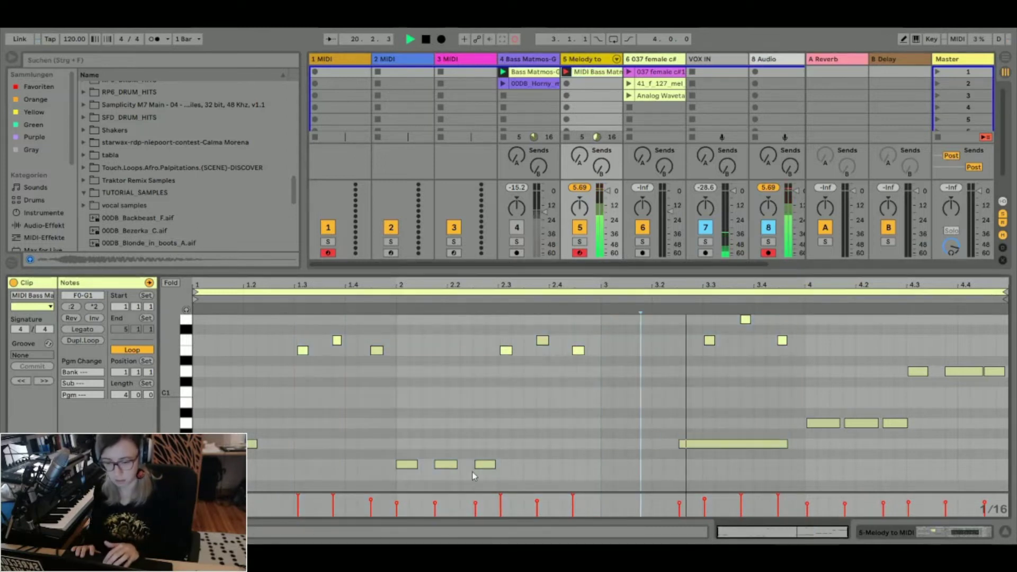
click(701, 447)
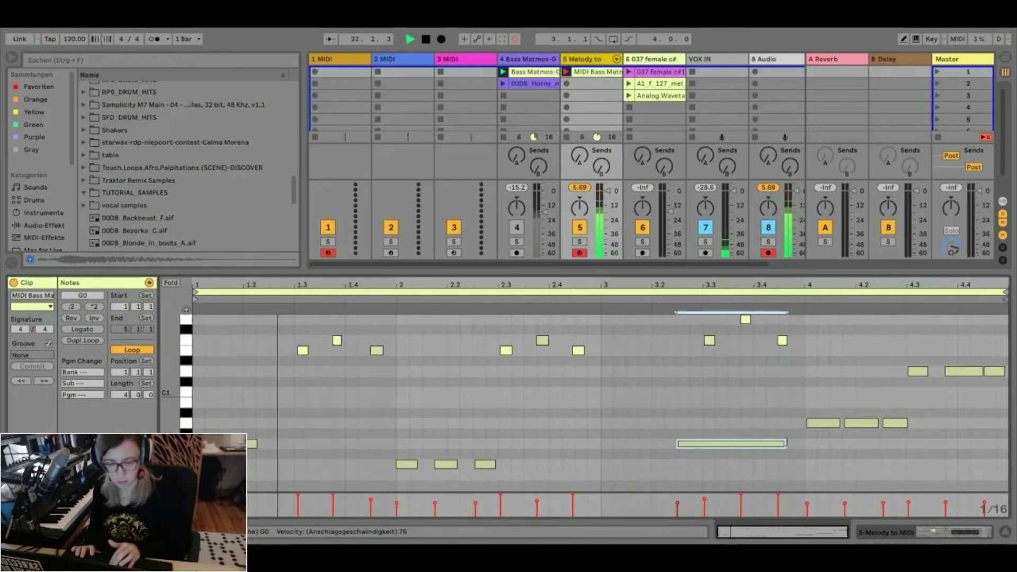
drag(787, 443, 702, 444)
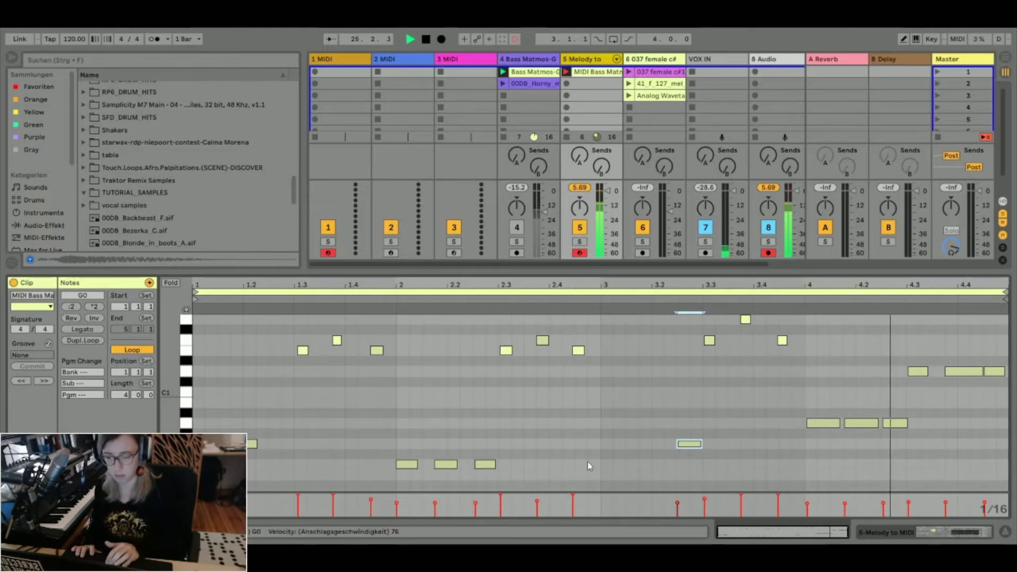
key(ctrl+v)
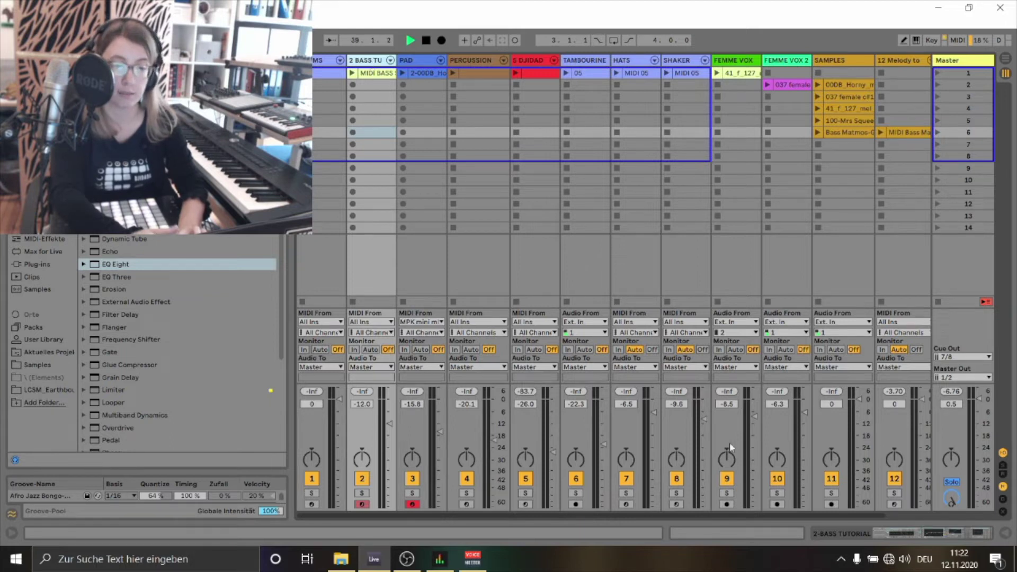
- Remove all devices from track 12, leaving an empty MIDI track
drag(755, 516, 824, 507)
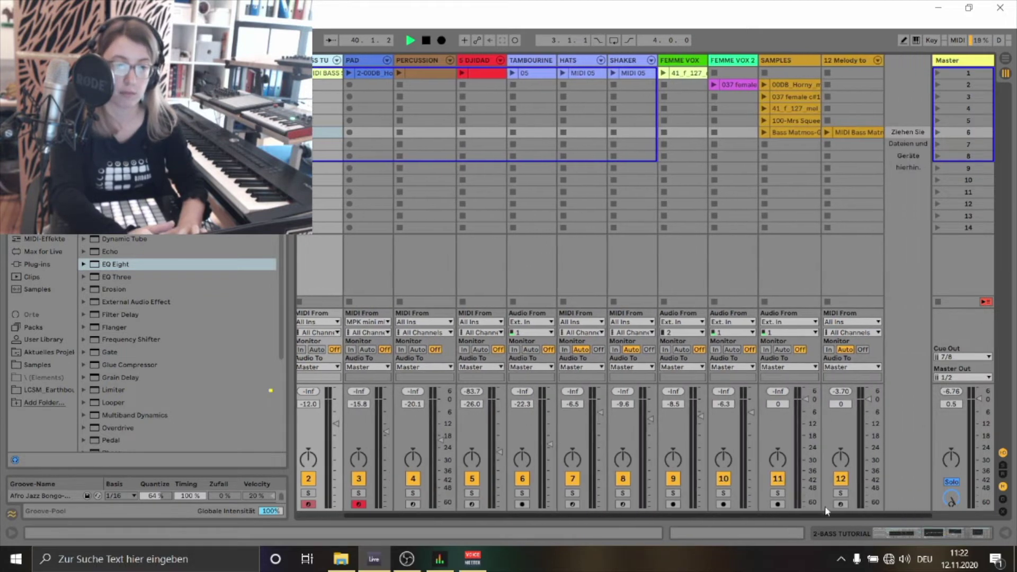
click(857, 60)
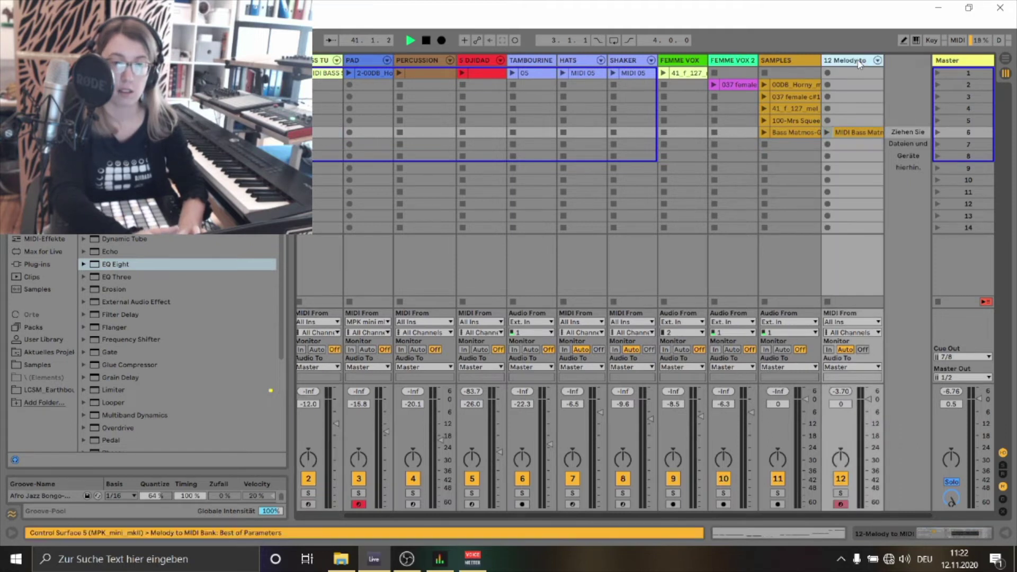
double_click(858, 61)
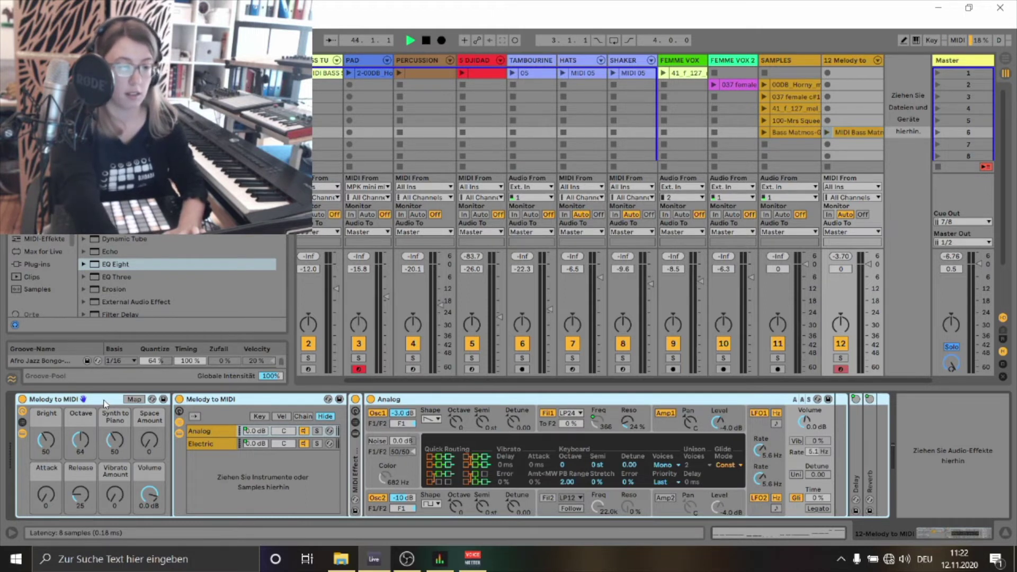
key(ctrl+z)
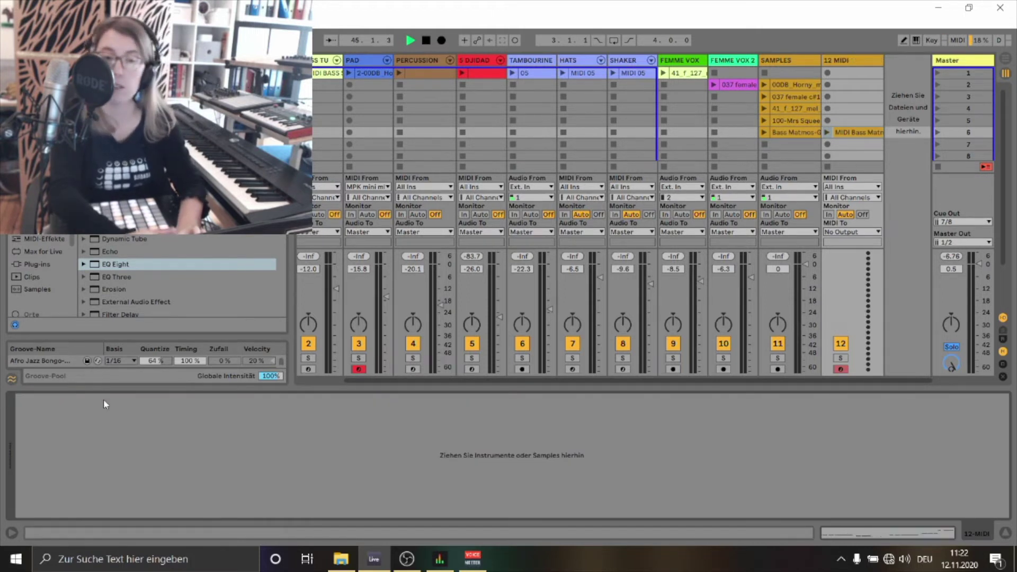
- Show the 2 BASS TUTORIAL track's chain from Analog 80 Bass through Auto Filter
click(321, 63)
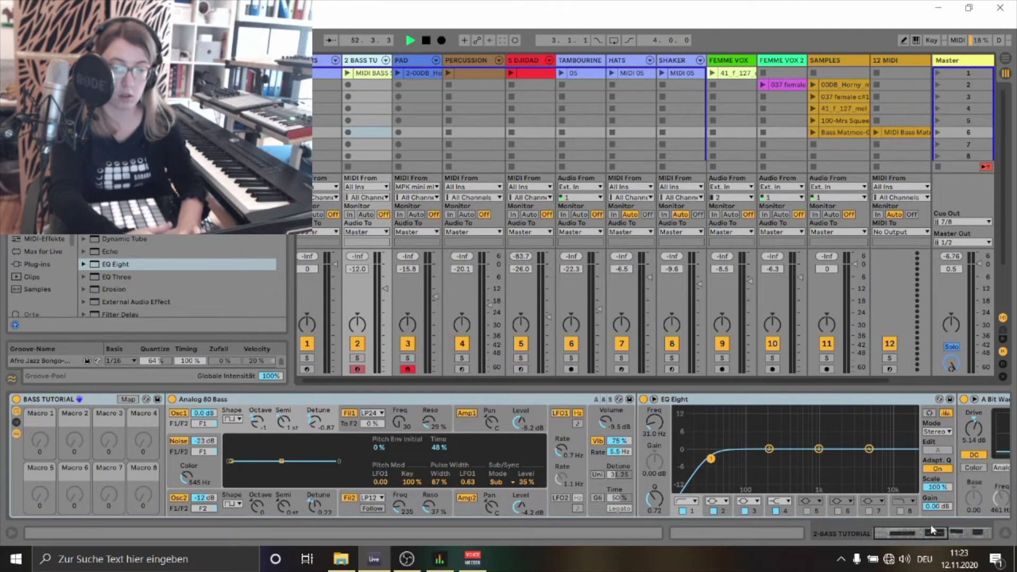
click(964, 529)
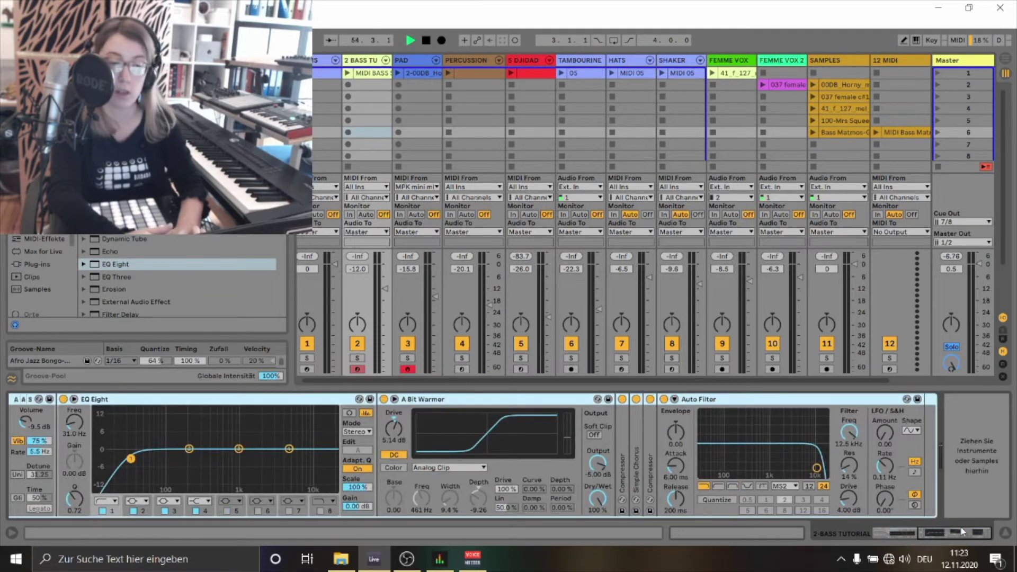
drag(956, 531, 867, 531)
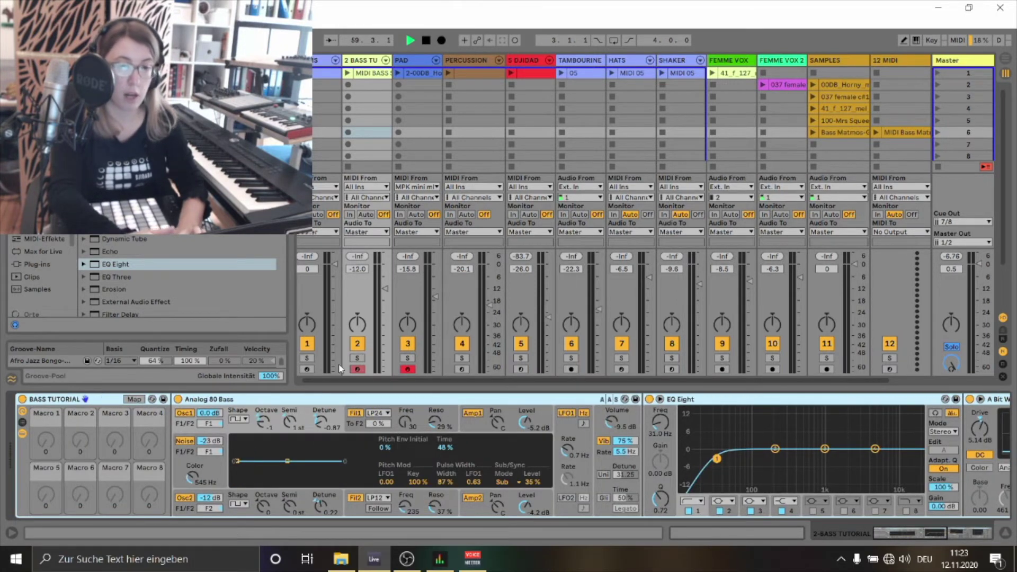
- Search for Analog 80 Bass, load it on the 12 MIDI track, and group it into an Instrument Rack
click(893, 100)
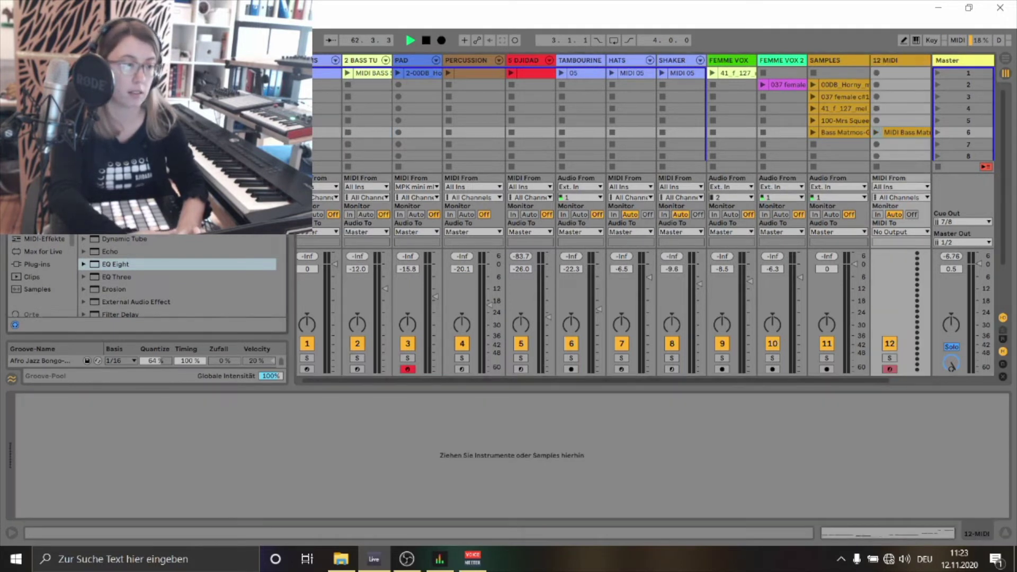
key(ctrl+f)
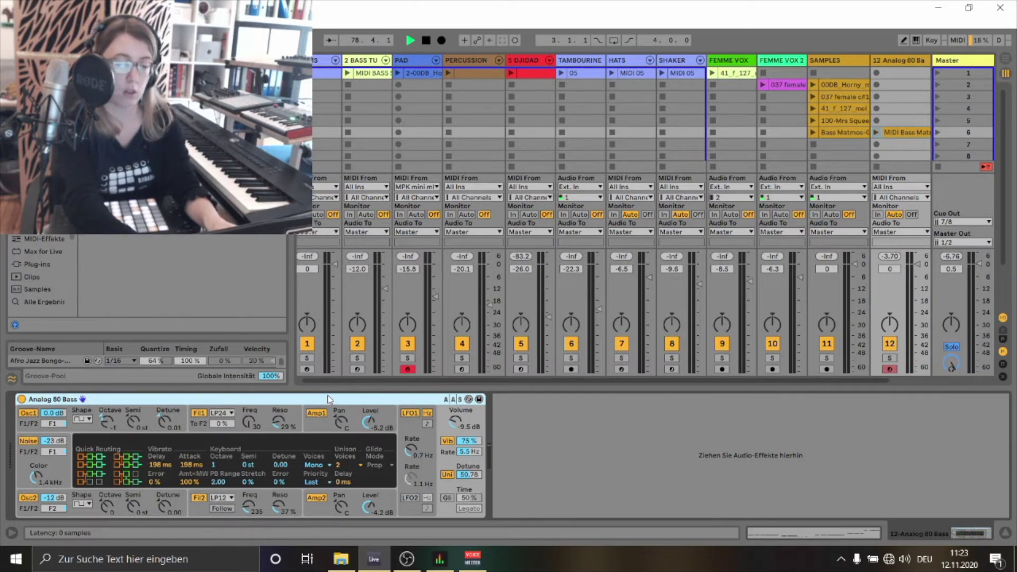
key(ctrl+g)
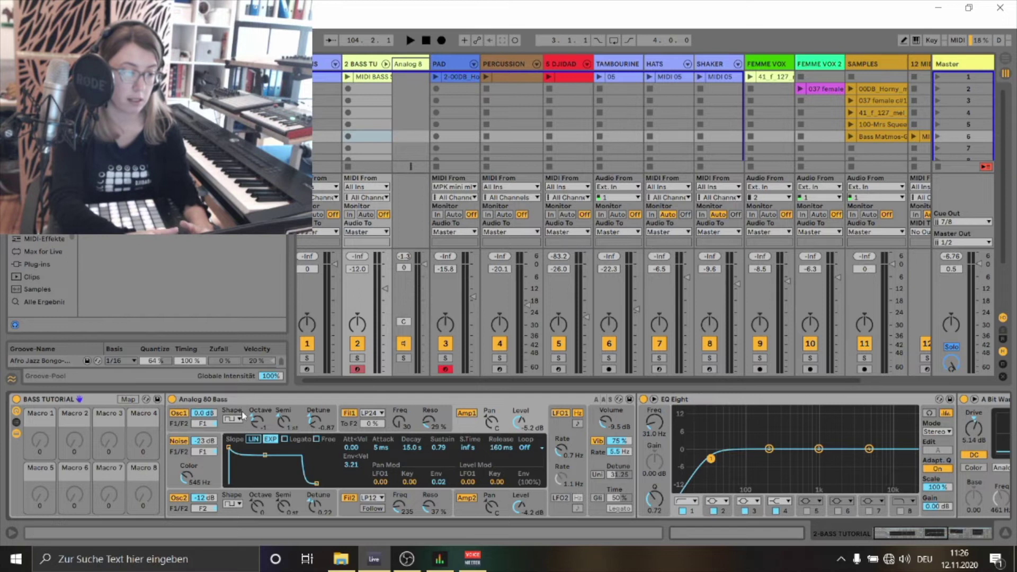
- Show Analog's Osc1 settings, then scroll the bass chain to EQ Eight, A Bit Warmer and Auto Filter
click(243, 429)
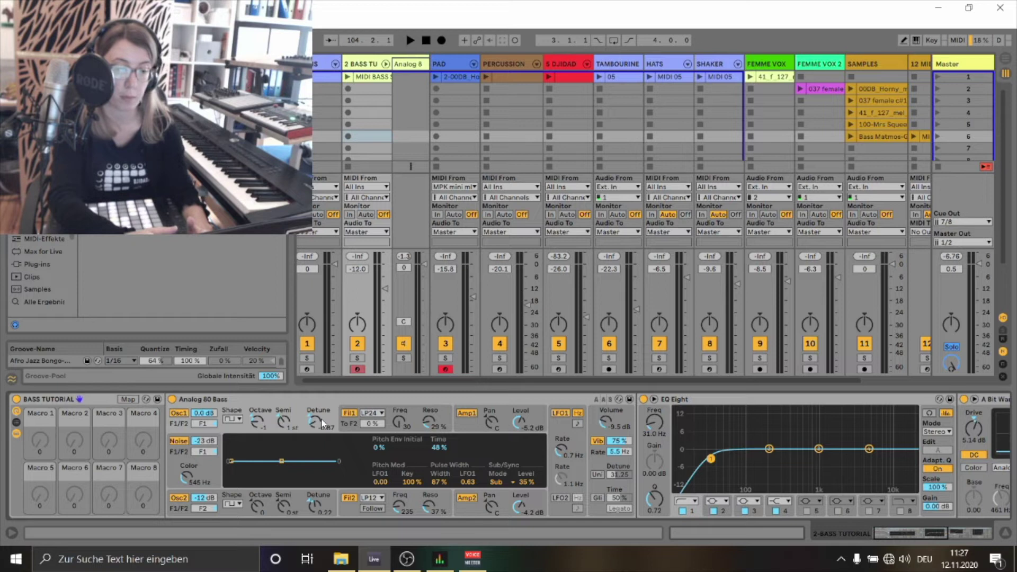
drag(909, 533, 939, 533)
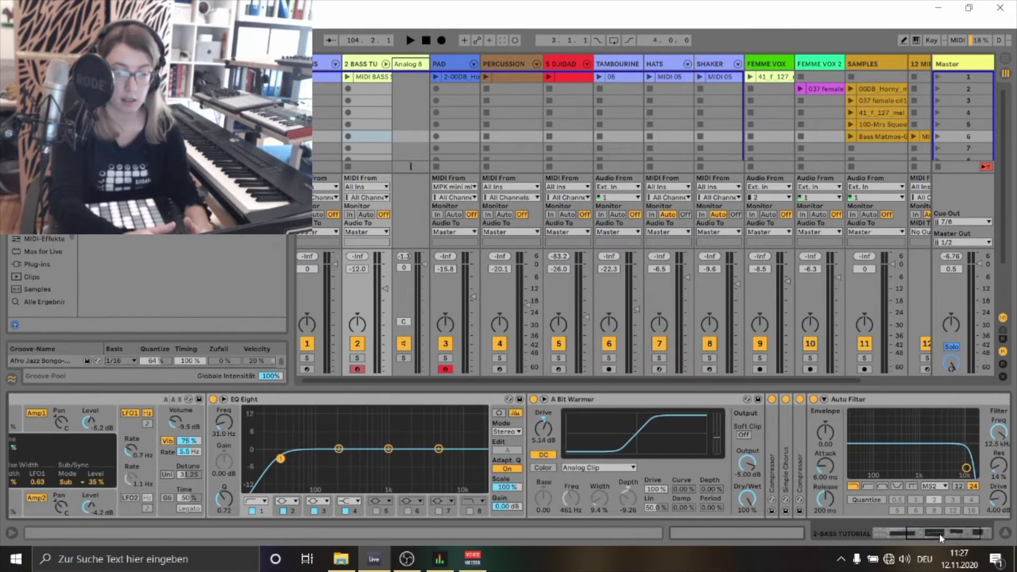
- Fold EQ Eight and unfold the Compressor and Simple Chorus devices in the bass chain
click(474, 401)
double_click(474, 401)
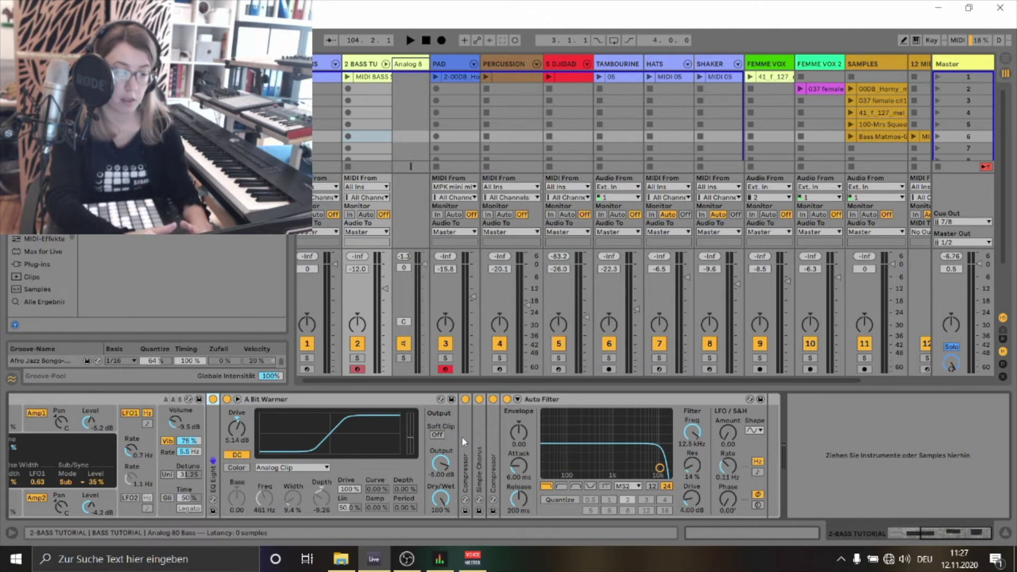
double_click(466, 459)
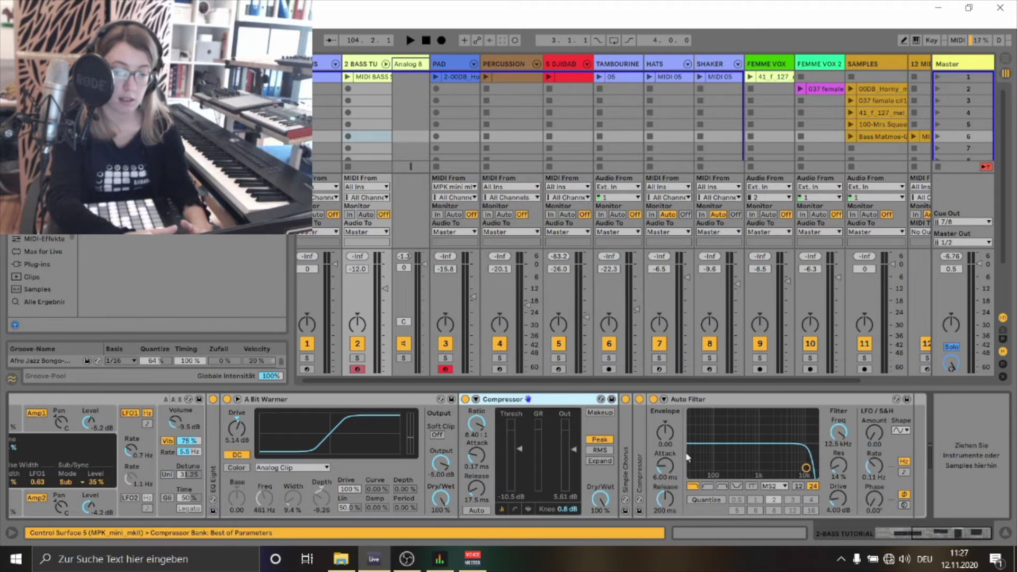
double_click(628, 447)
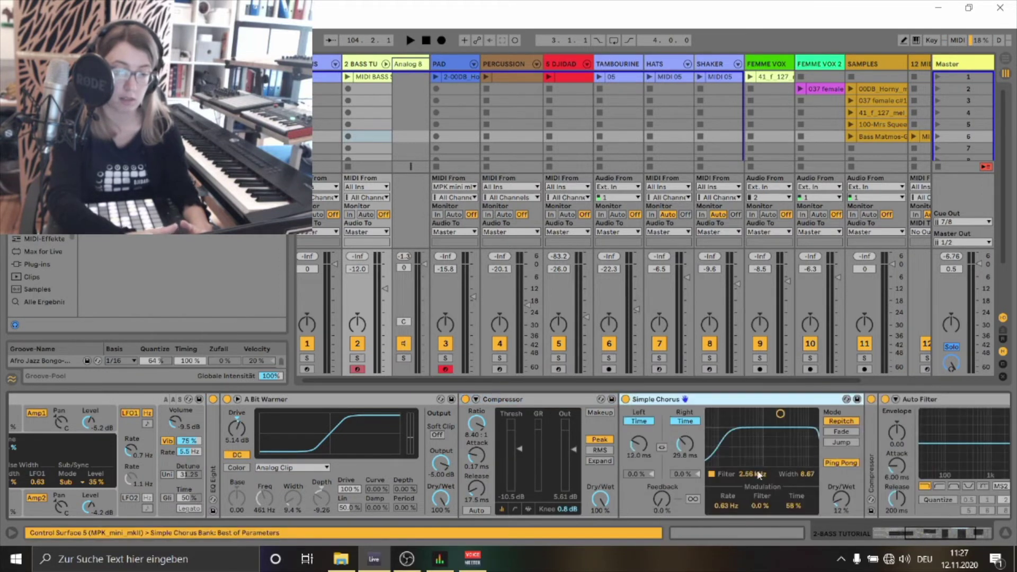
- Select the Auto Filter device and hide the device panel
drag(887, 533, 932, 533)
click(511, 399)
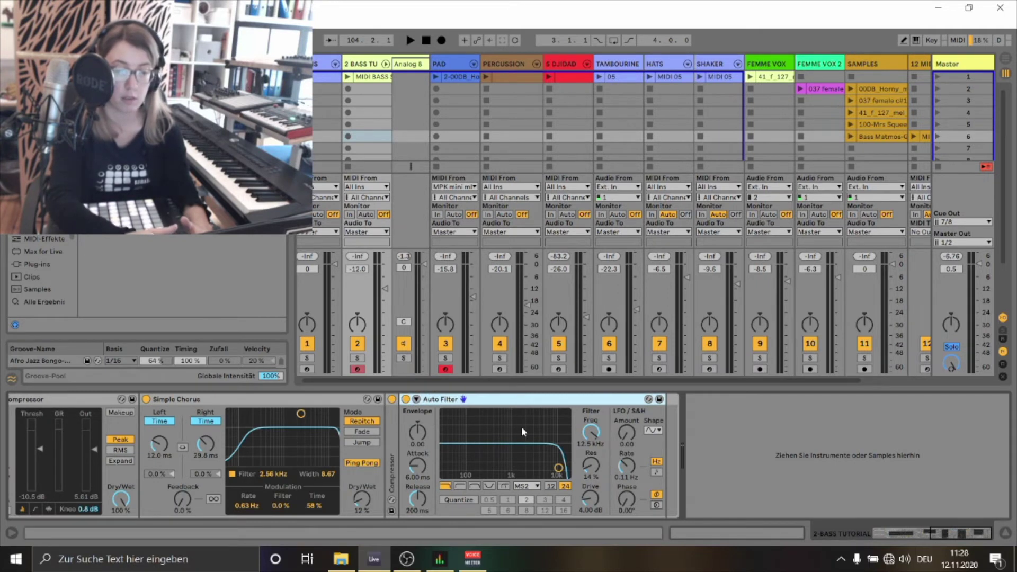
key(ctrl+alt+l)
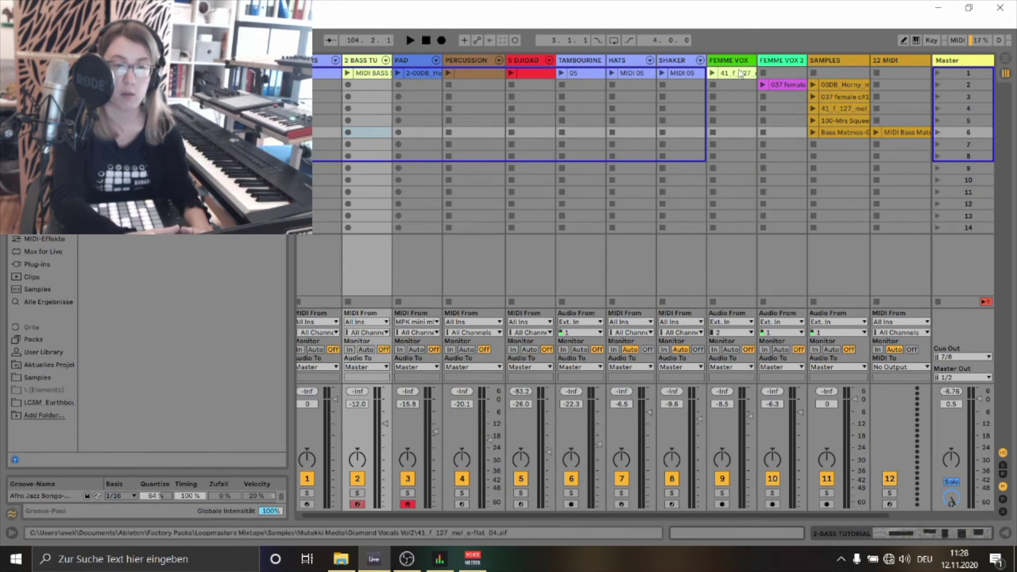
double_click(787, 84)
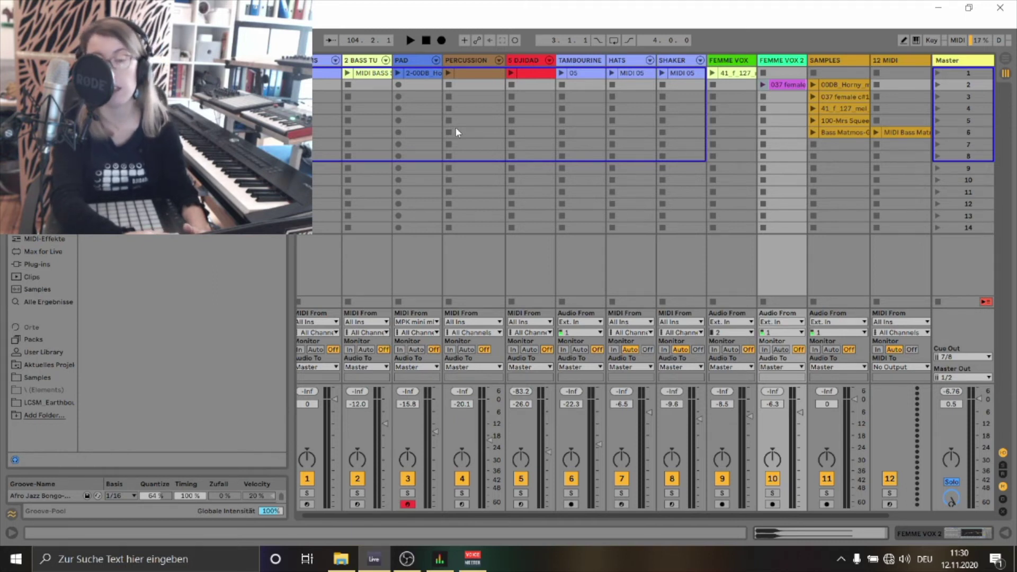
- Play and stop the 00DB_Horny clip on SAMPLES, then launch the PAD track's 2-00DB clip
click(825, 116)
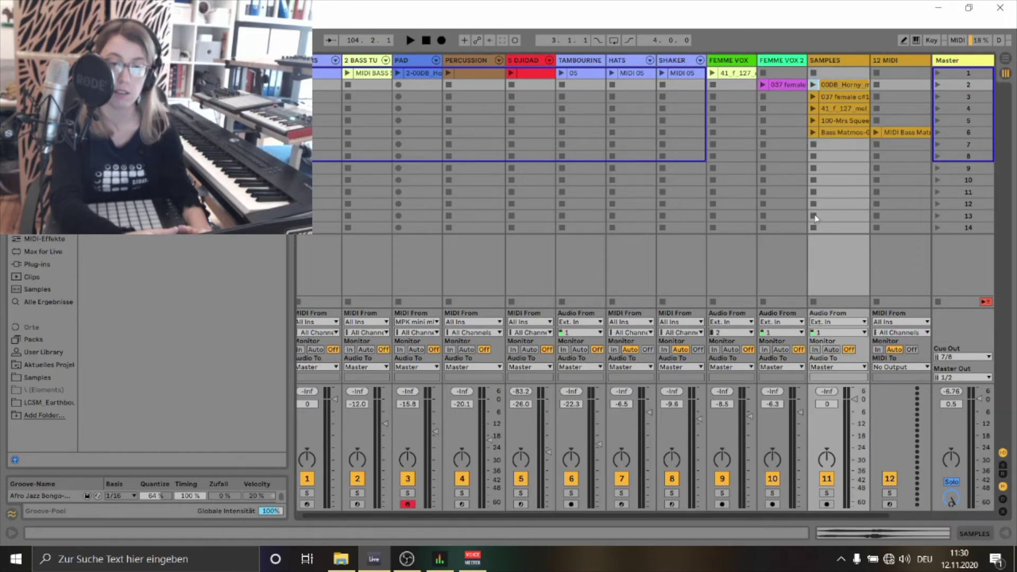
click(813, 85)
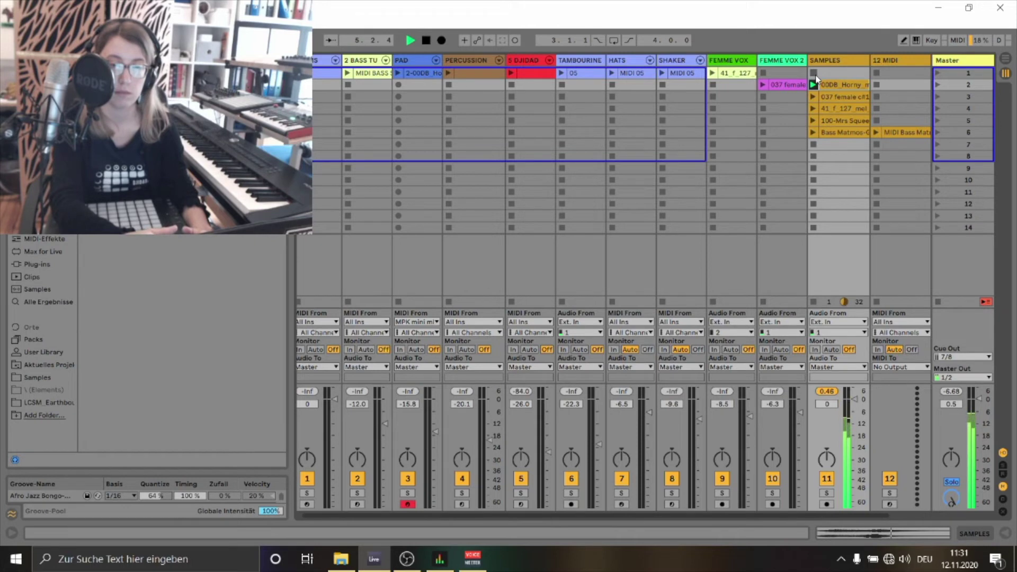
click(816, 76)
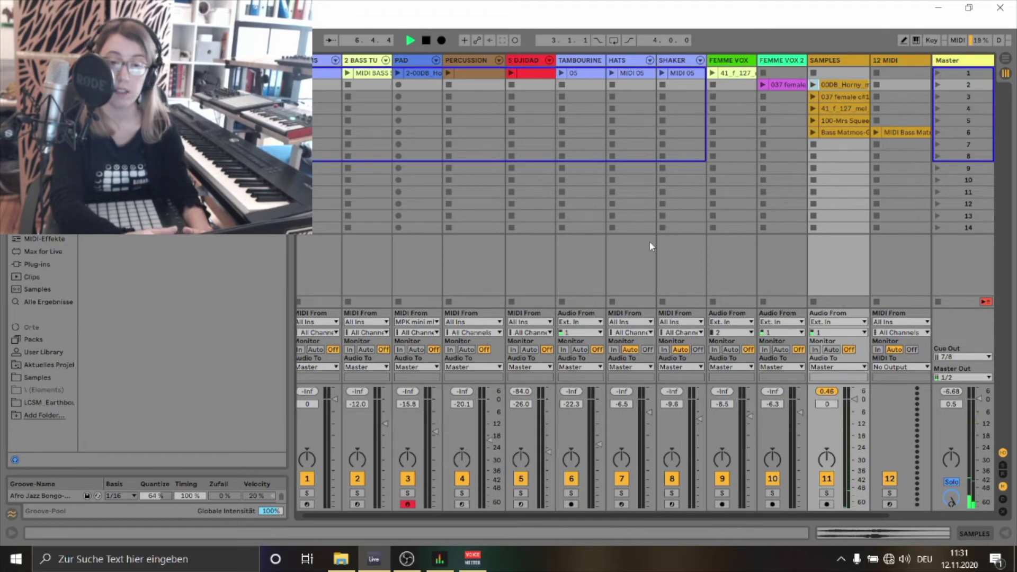
click(415, 241)
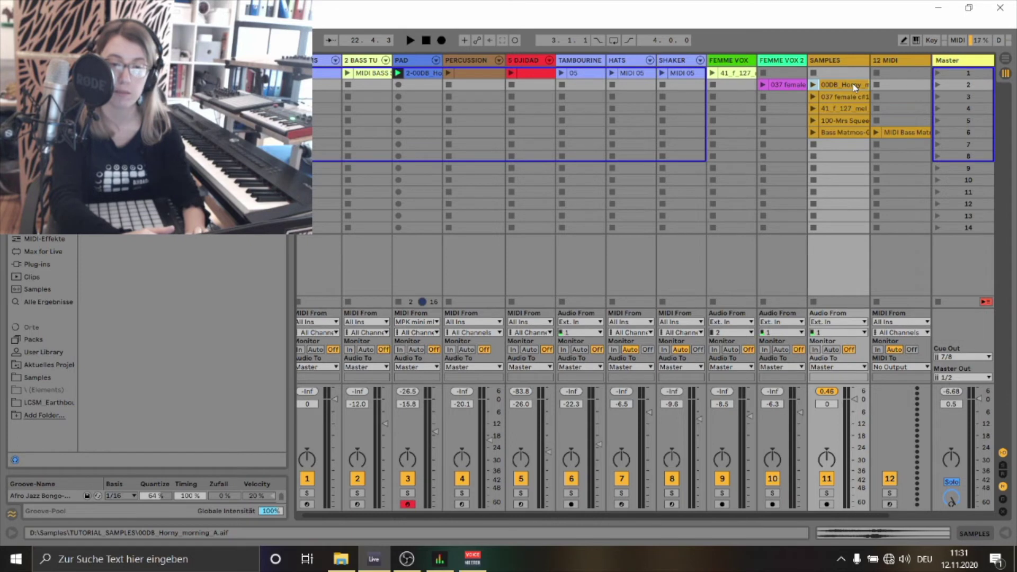
- Insert a new MIDI track after SAMPLES and load a Sampler onto it
click(896, 58)
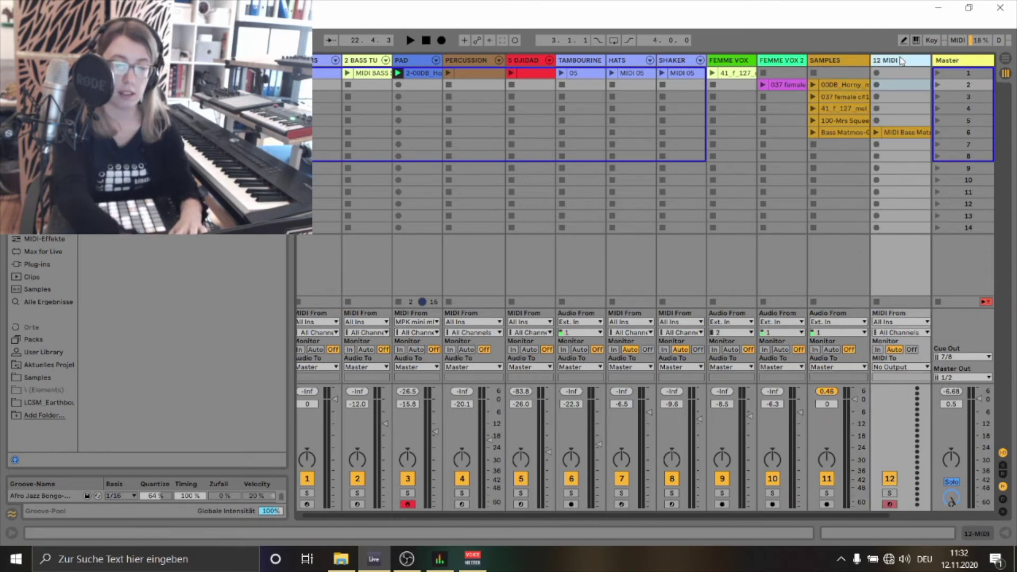
right_click(851, 61)
click(765, 167)
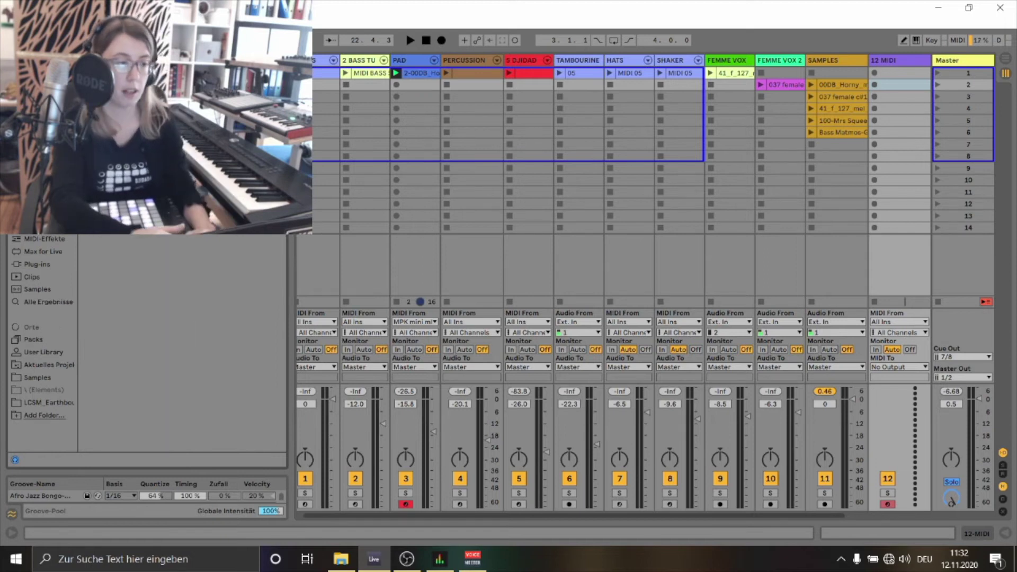
click(854, 86)
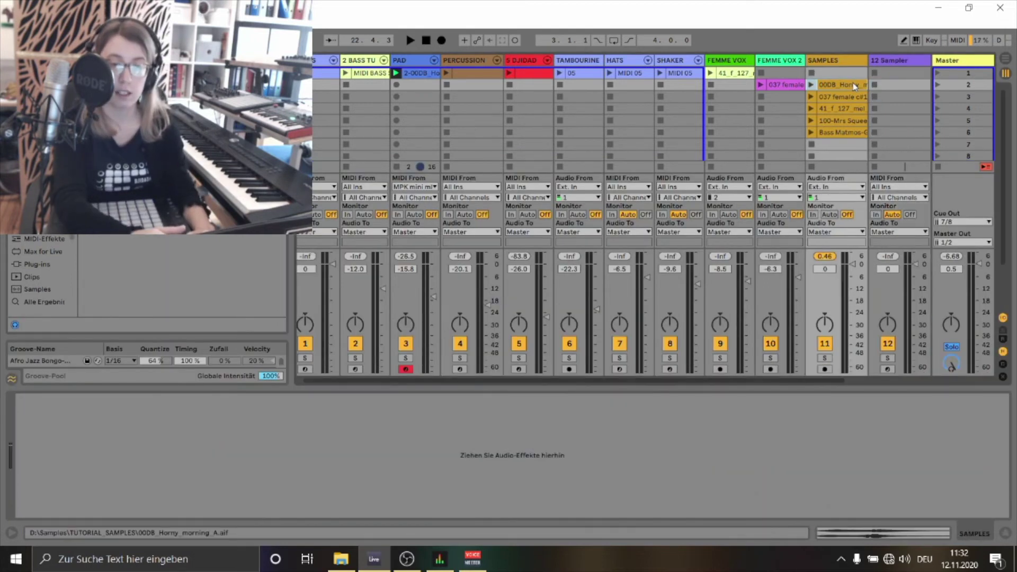
click(899, 84)
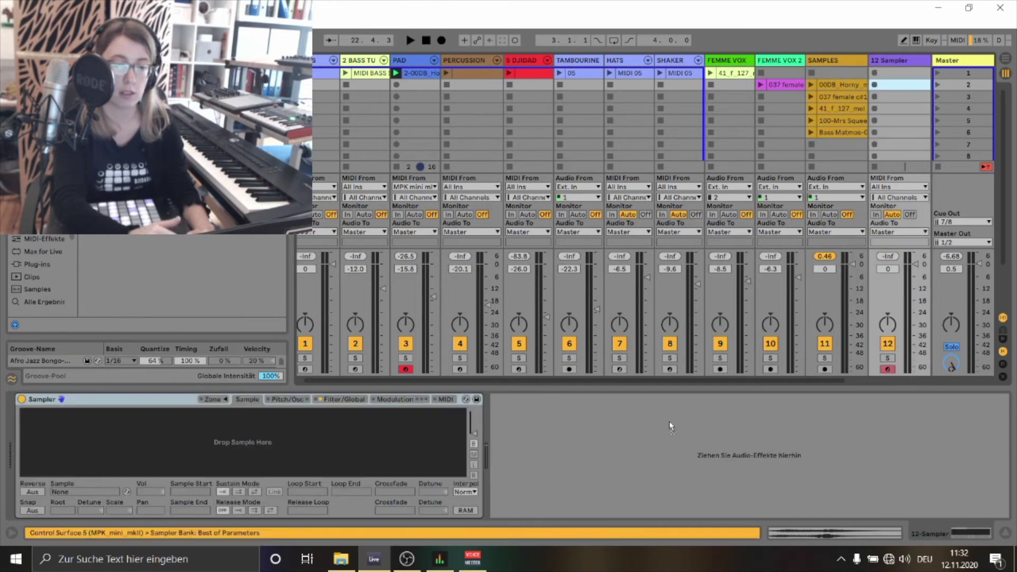
- Load 00DB_Horny_morning_A into the Sampler and add 037 female c#138 as a second zone
drag(253, 495, 242, 440)
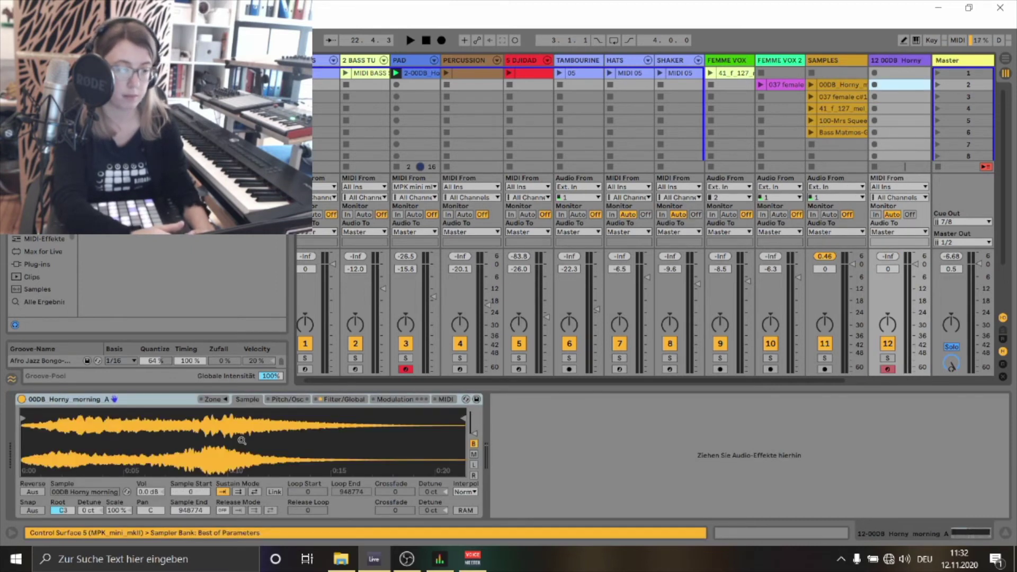
click(226, 401)
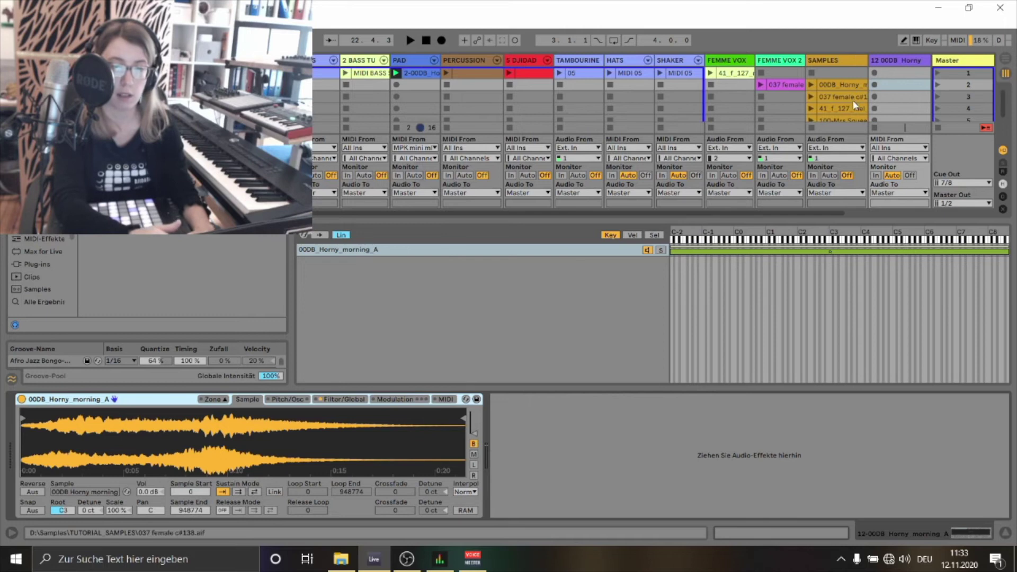
drag(852, 100, 475, 322)
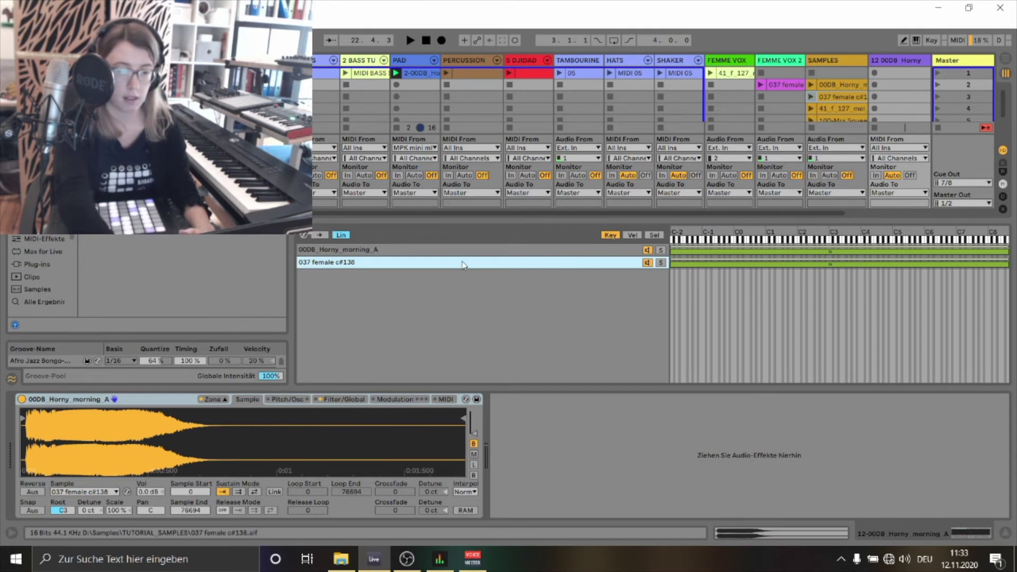
- Delete the 037 female zone and trim 00DB_Horny_morning_A to start 178154 and end 214285
key(Delete)
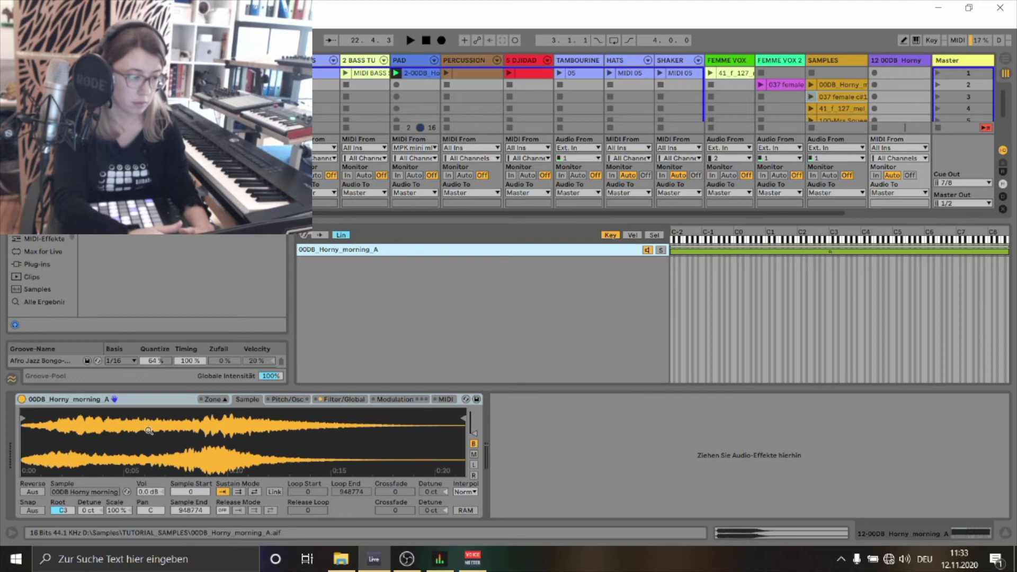
scroll(149, 430, up, 5)
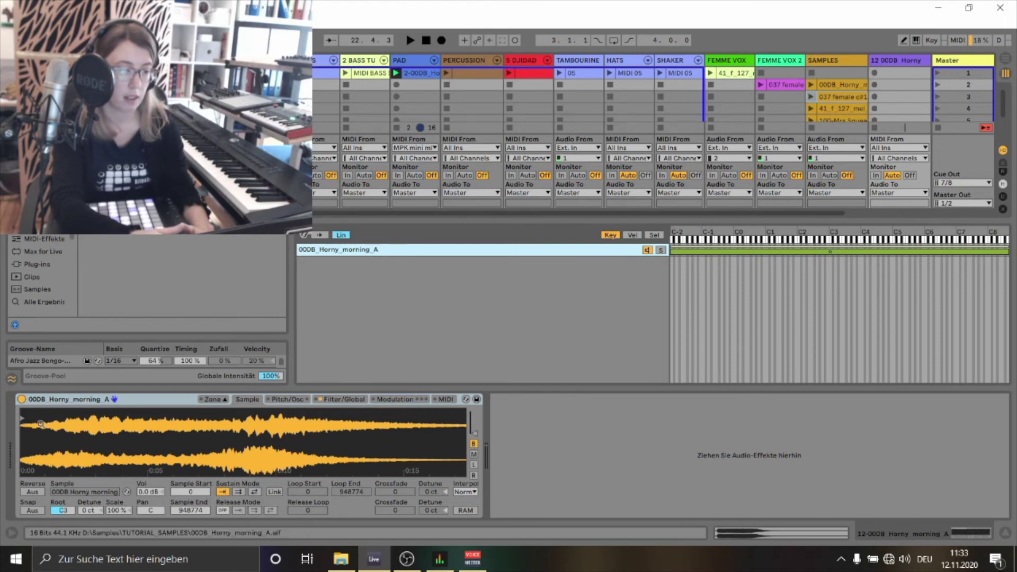
drag(170, 418, 170, 450)
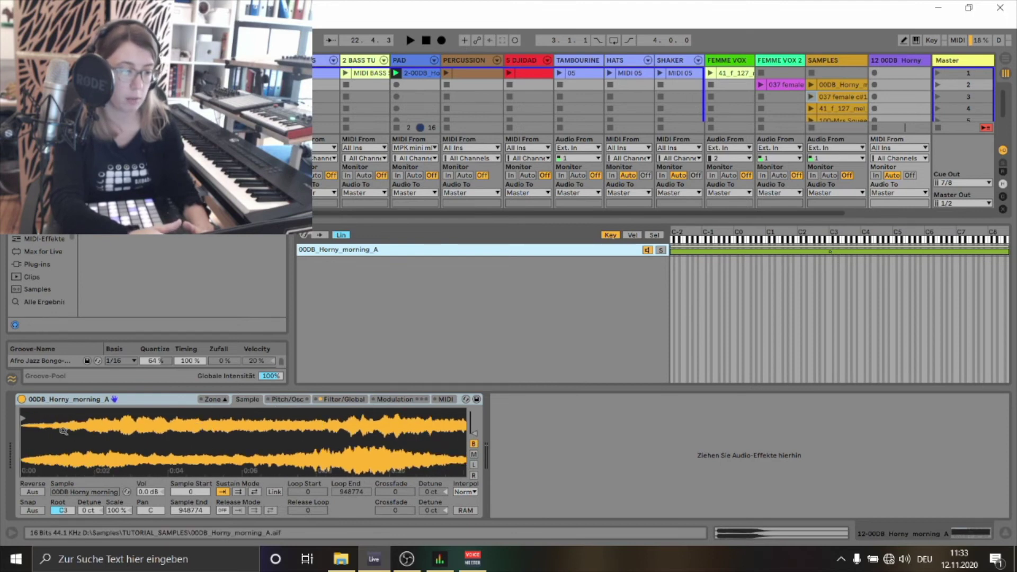
mouse_move(24, 419)
mouse_down()
mouse_move(170, 419)
mouse_move(198, 434)
mouse_move(199, 419)
mouse_up()
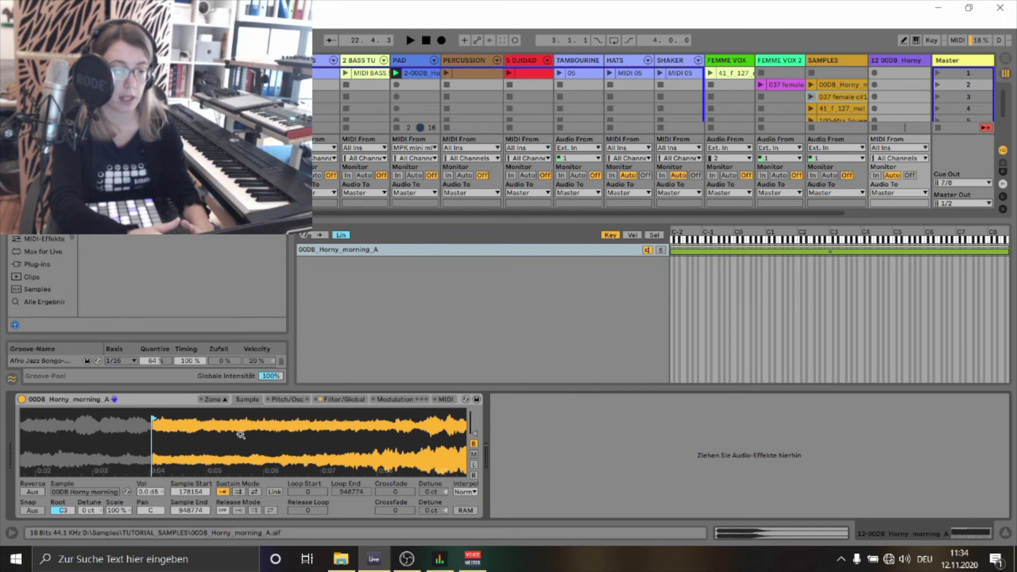
drag(345, 415, 287, 386)
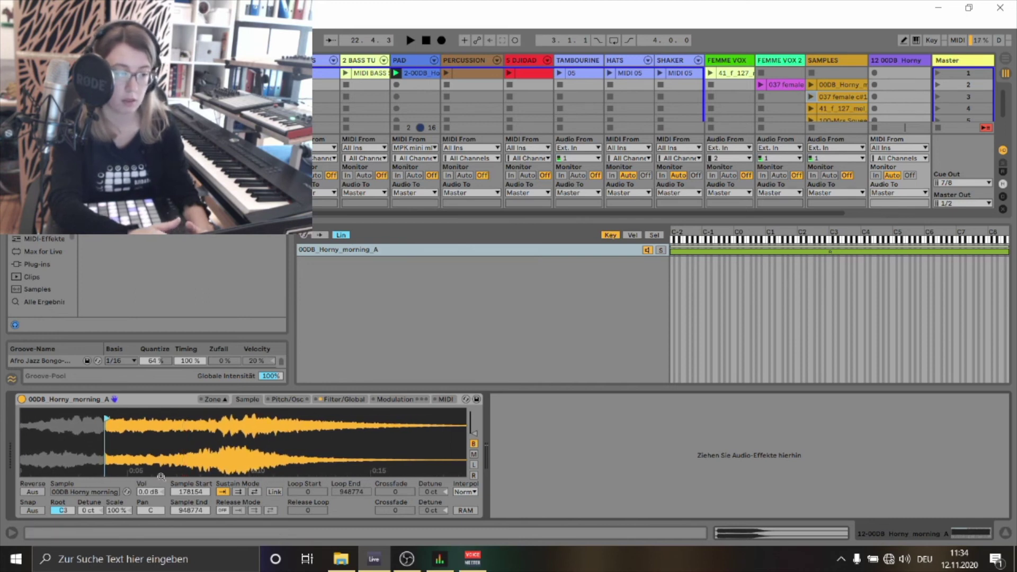
drag(126, 464, 248, 413)
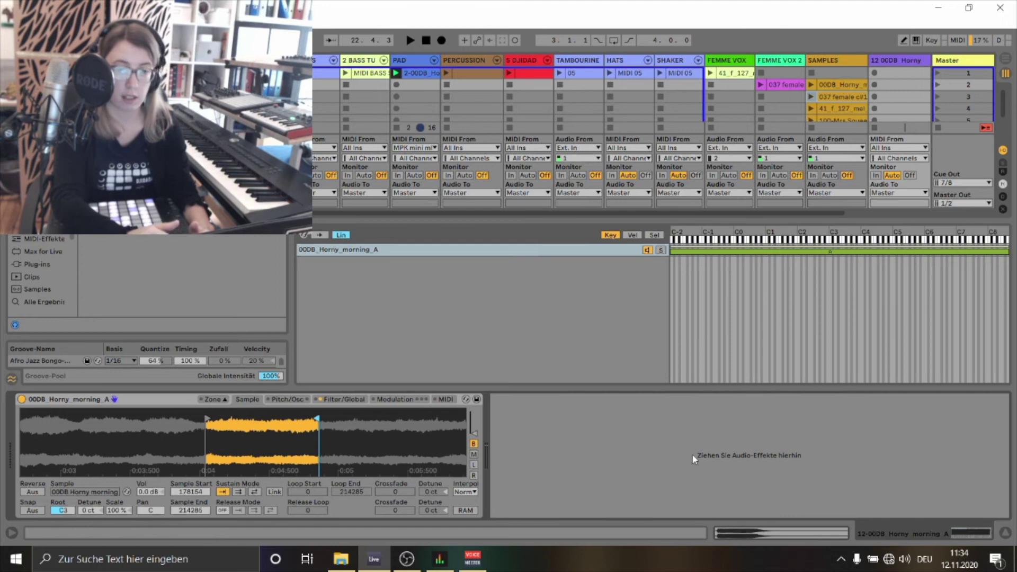
- Hide the detail area, then bring up the 00DB Horny track's Sampler device
click(1004, 530)
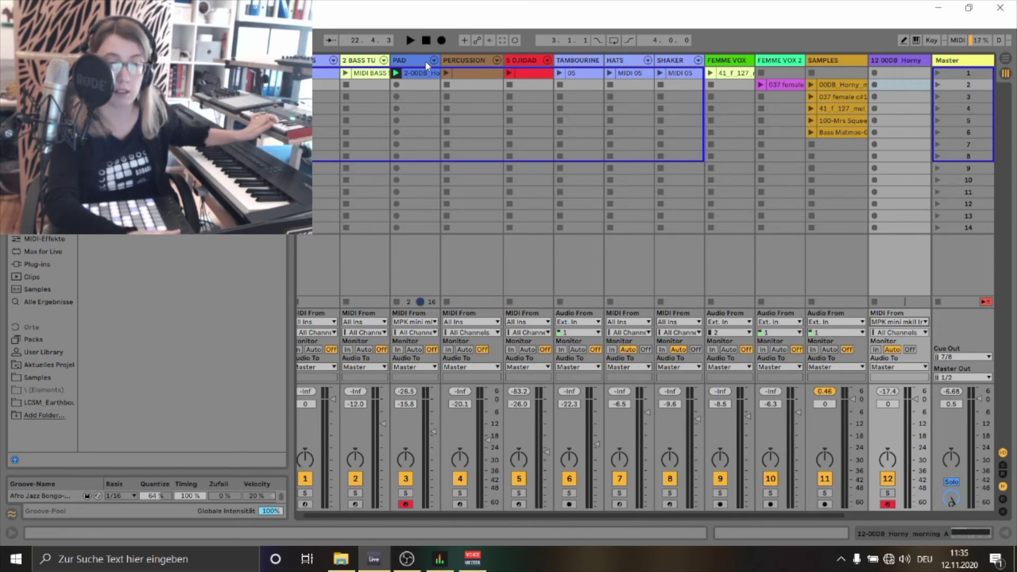
double_click(895, 63)
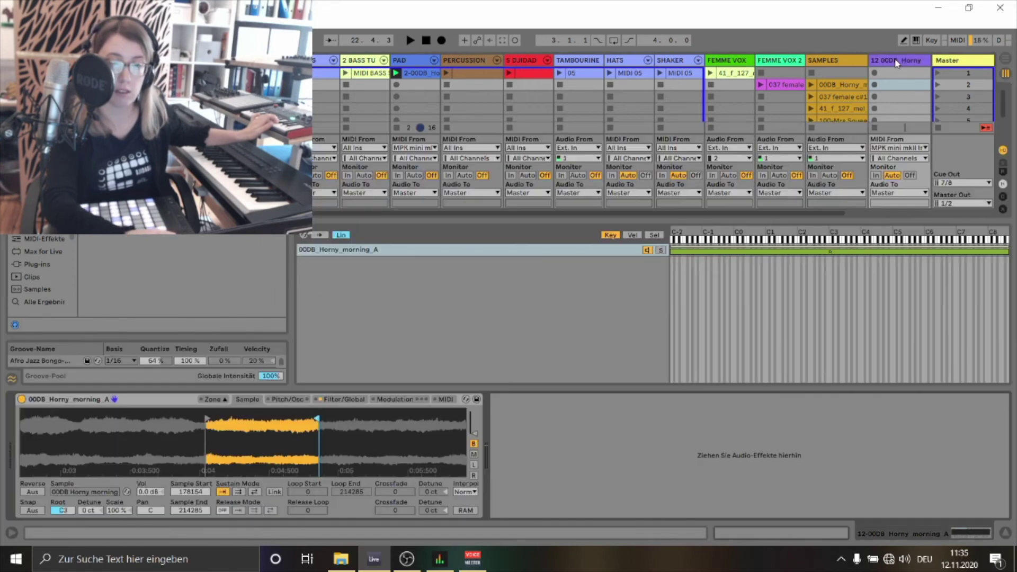
- Move the PAD Sampler's sample and loop end to 88936, then open its Zone editor
click(417, 61)
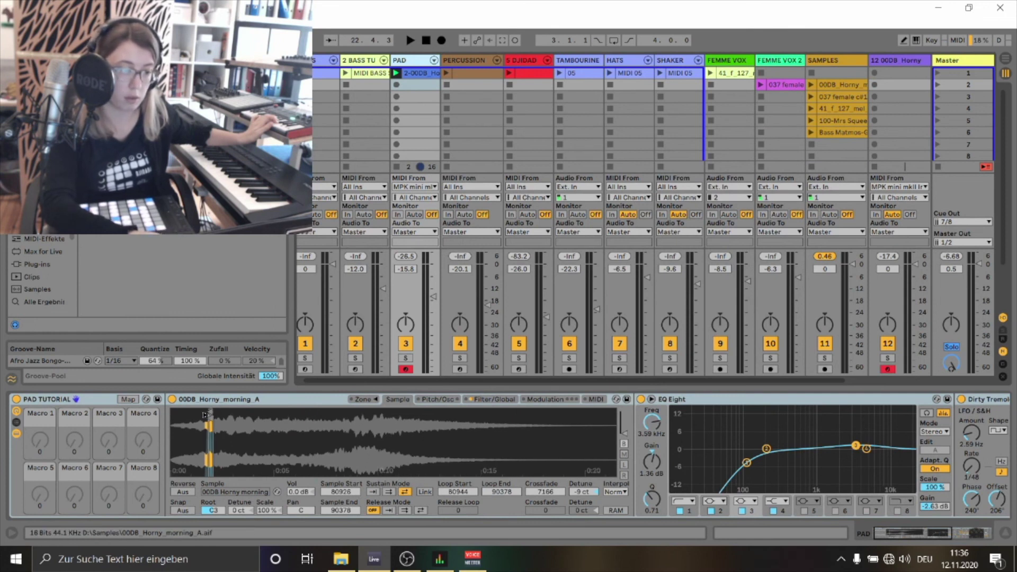
drag(205, 415, 130, 460)
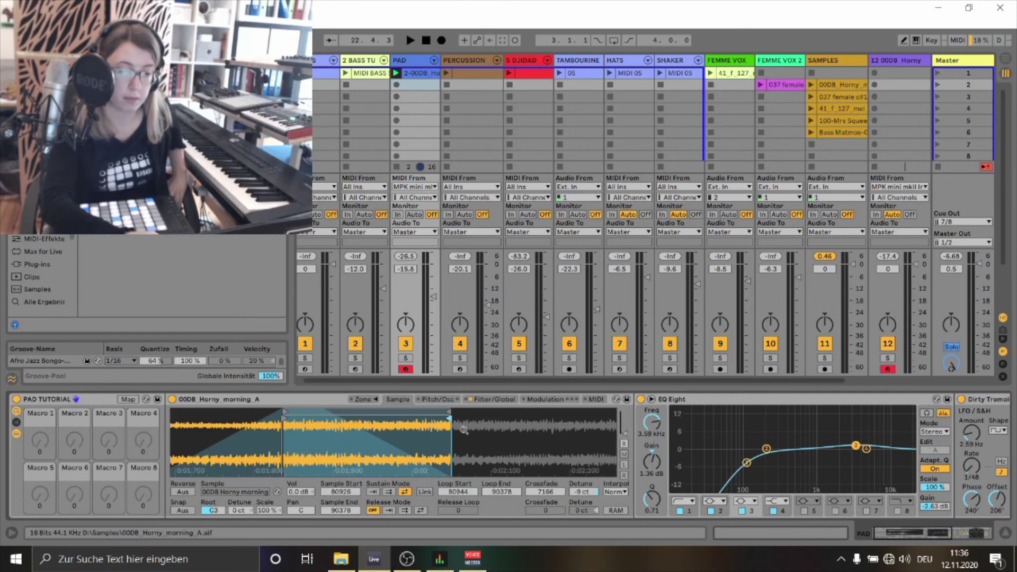
mouse_move(449, 411)
mouse_down()
mouse_move(376, 420)
mouse_move(449, 422)
mouse_move(450, 413)
mouse_move(424, 440)
mouse_up()
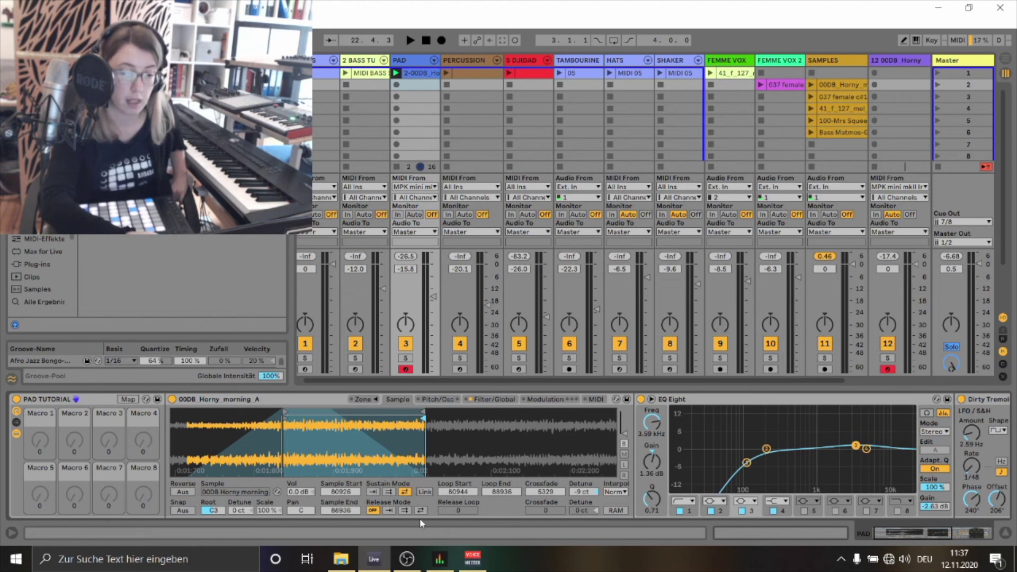
click(362, 398)
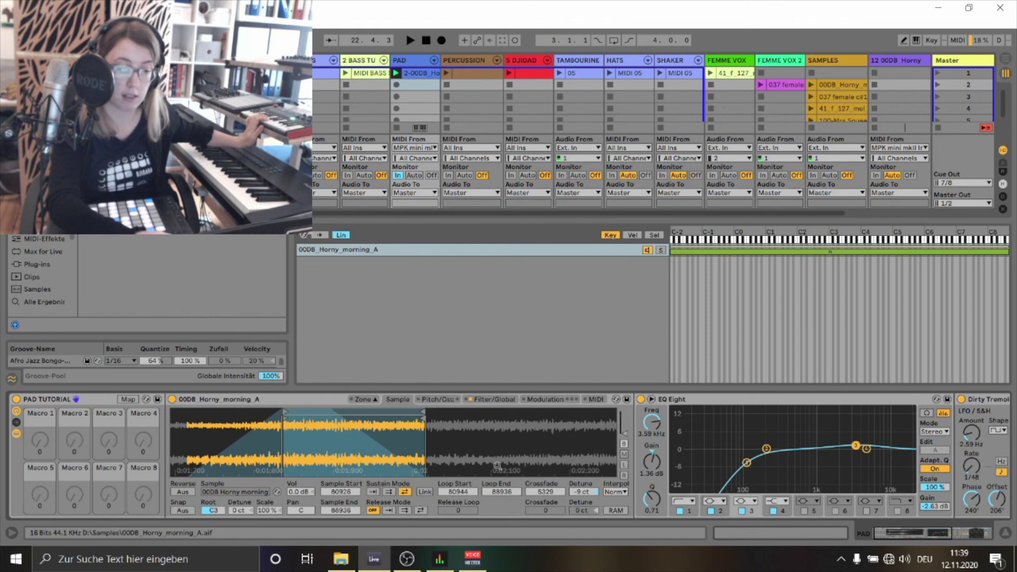
- Start playback and raise the PAD Sampler's filter Drive to about 15.6 dB
click(495, 399)
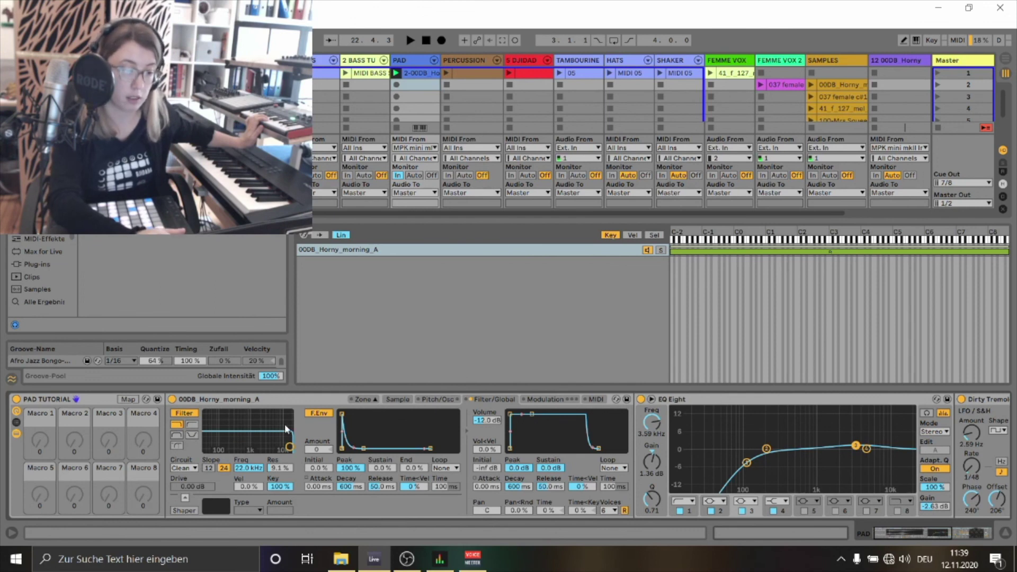
key(space)
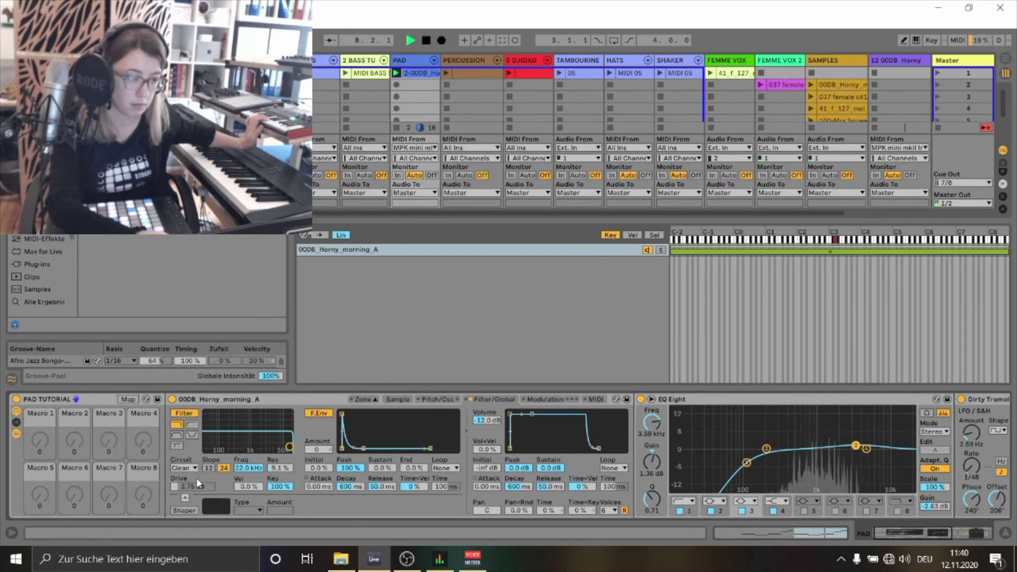
drag(192, 487, 192, 466)
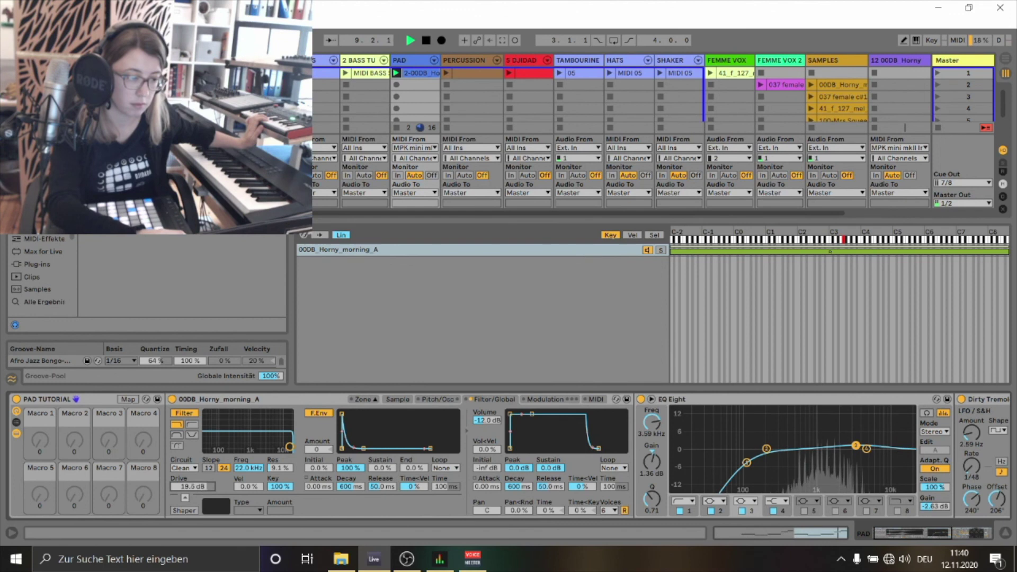
- Scroll the PAD chain right to reveal Dirty Tremolo and the TwoAnalogues echo
scroll(952, 526, right, 5)
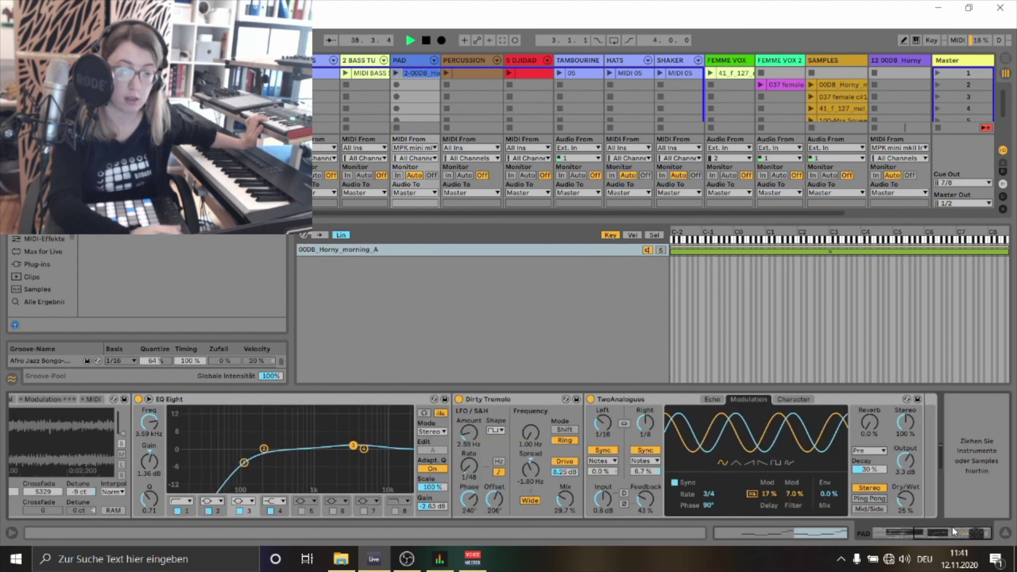